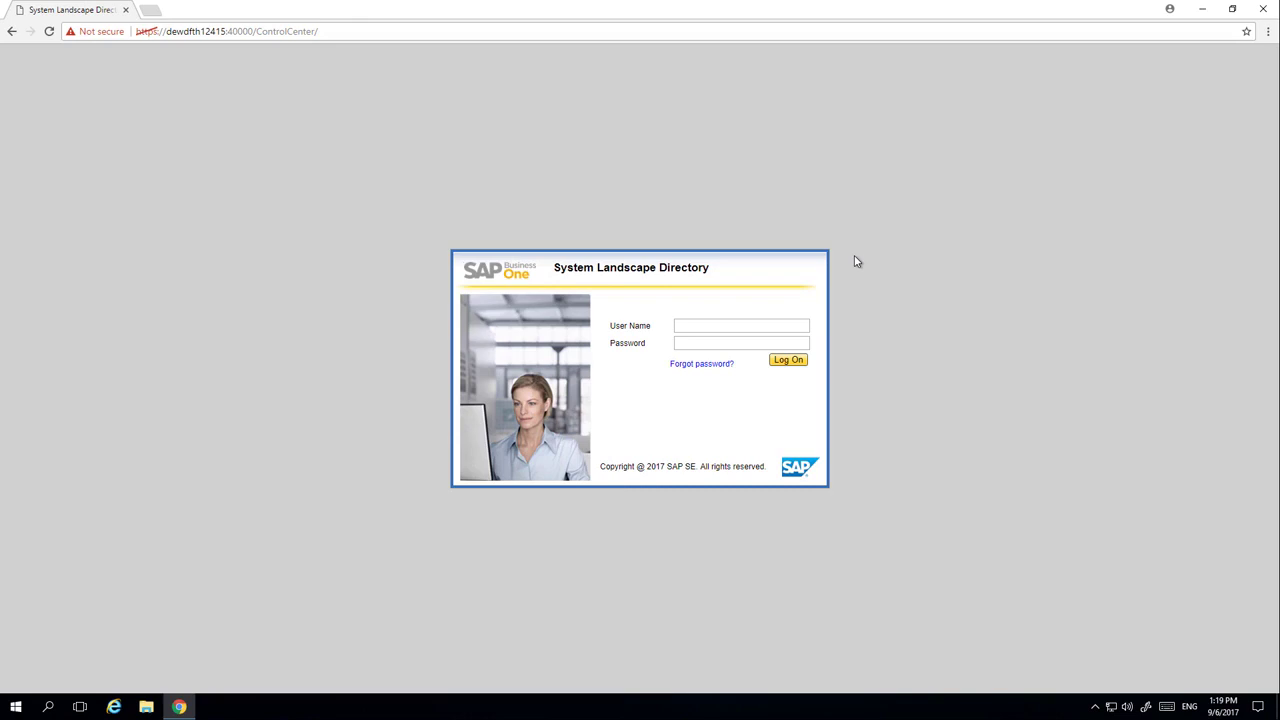
- Log on as B1SiteUser and show the Logical Machines list
left_click(717, 330)
type("B1SiteUser")
left_click(797, 361)
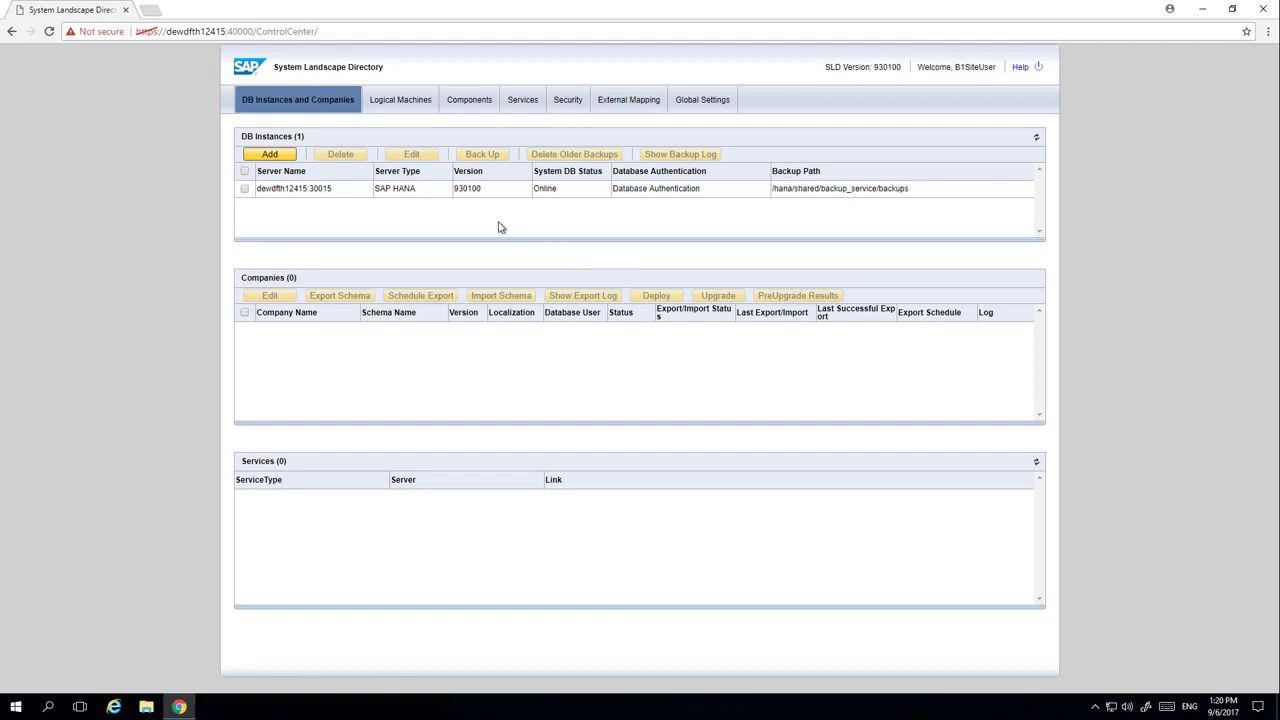
left_click(384, 97)
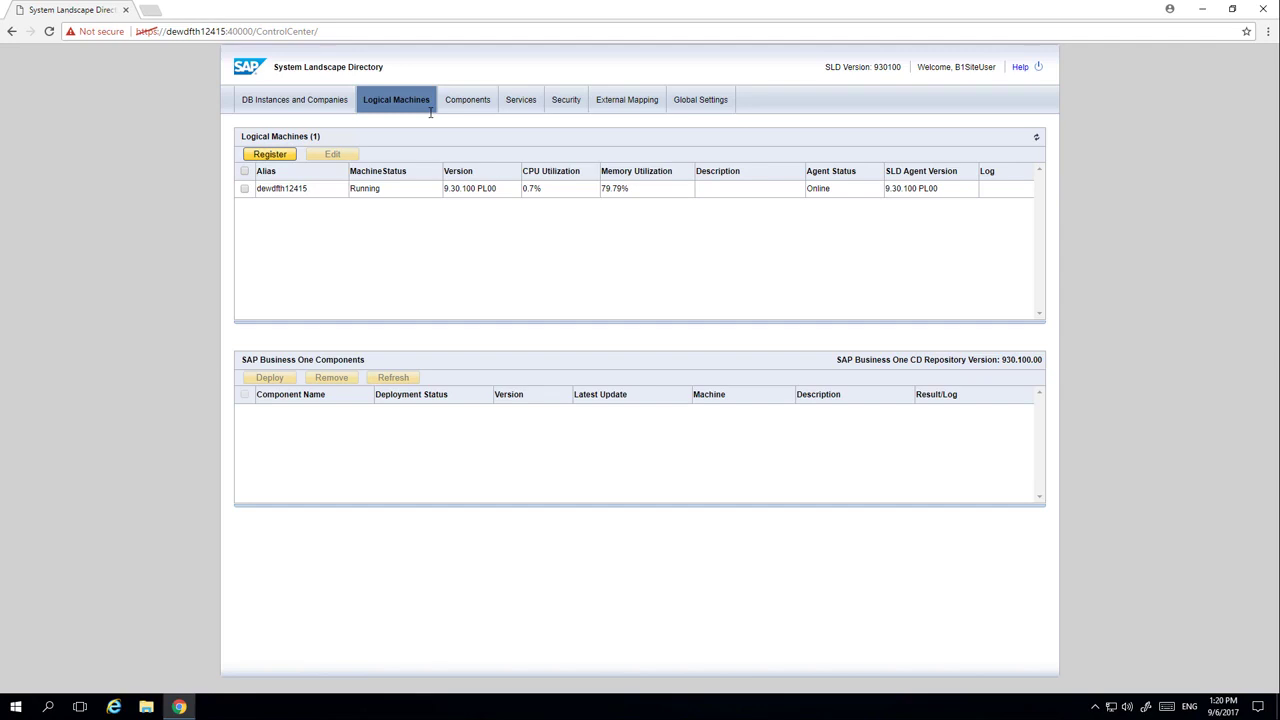
- Begin registering a new logical machine from the Logical Machines section
left_click(285, 157)
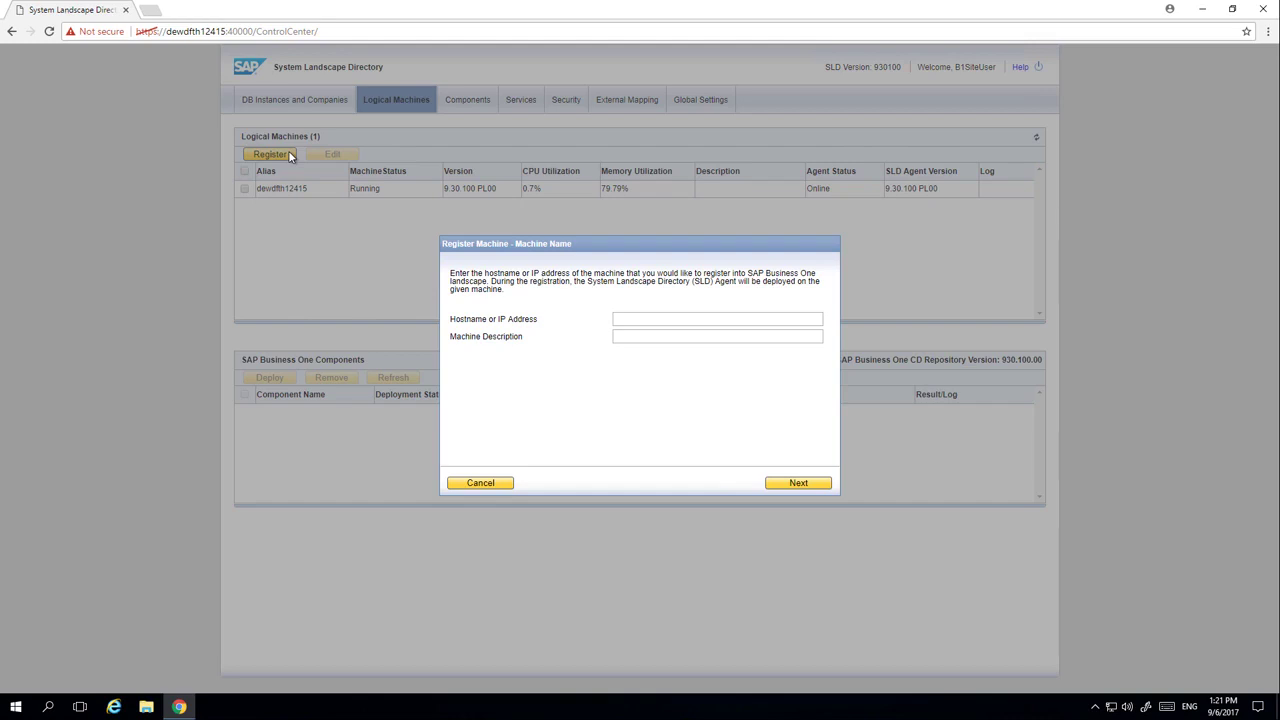
- Register 10.55.179.125 with Administrator credentials, keep restart checked, and start deploying its agent
left_click(632, 318)
type("10.55.179.125")
left_click(815, 485)
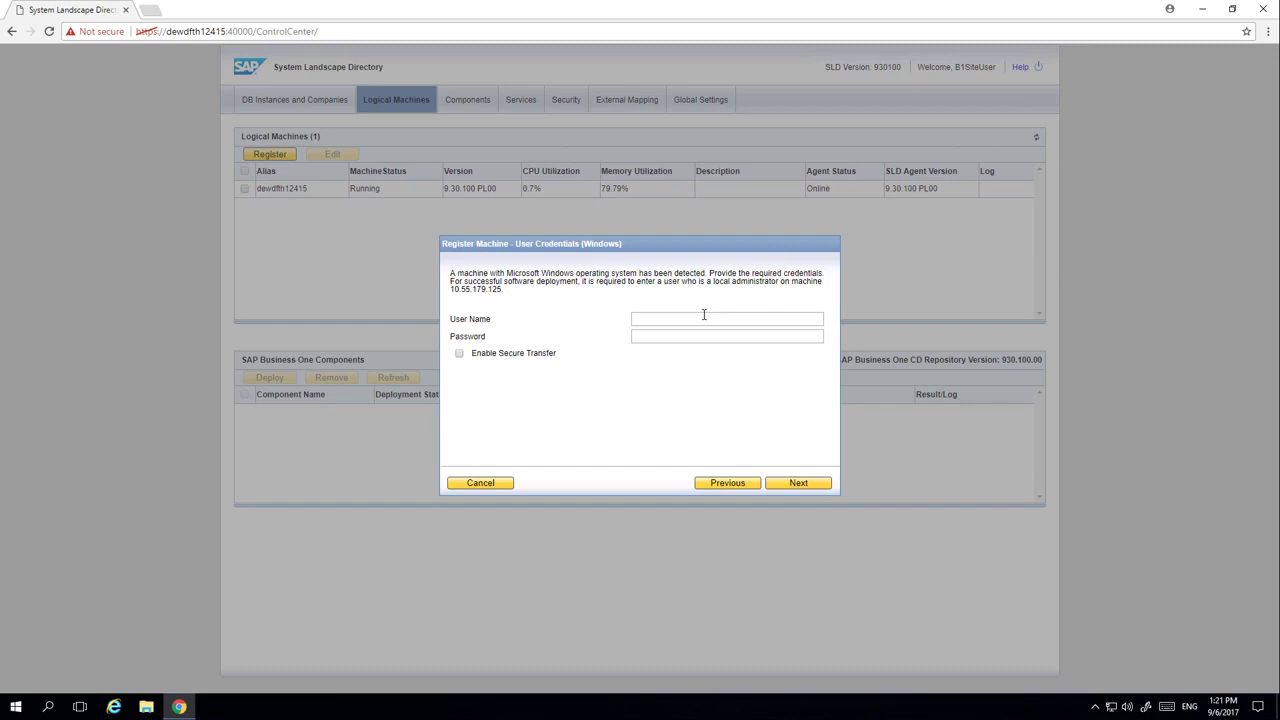
type("Administrator")
left_click(799, 484)
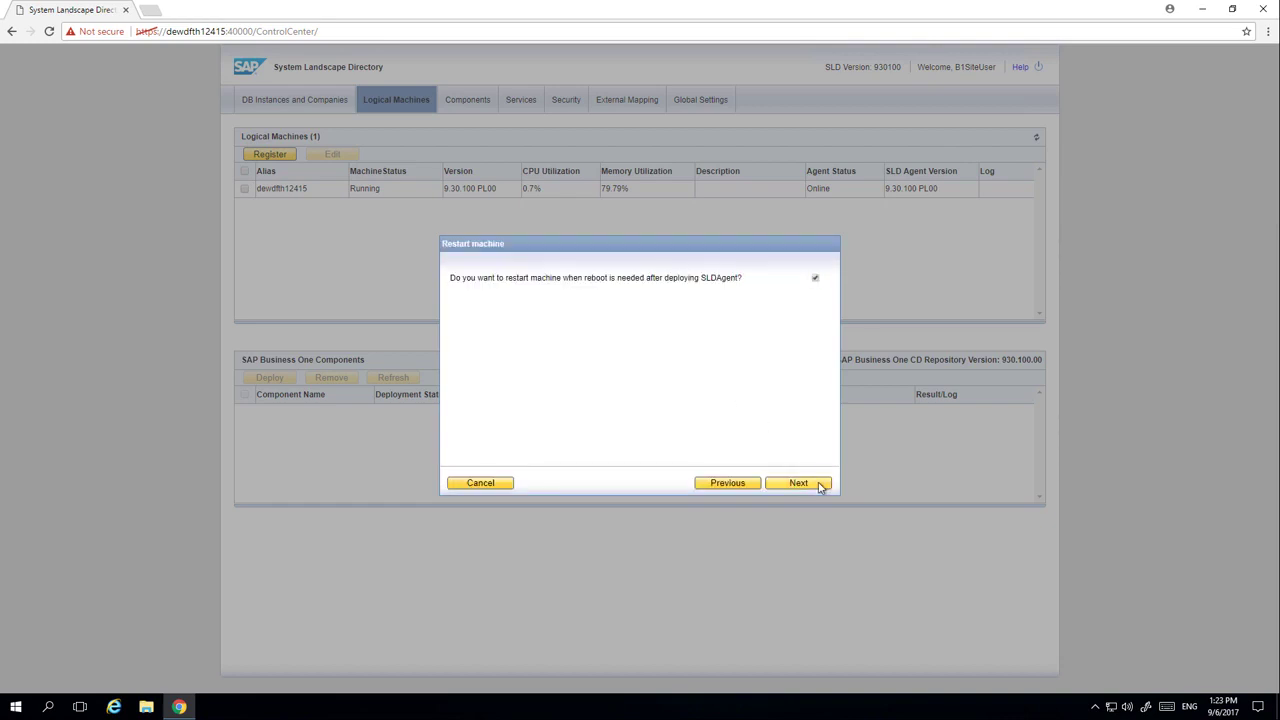
left_click(799, 484)
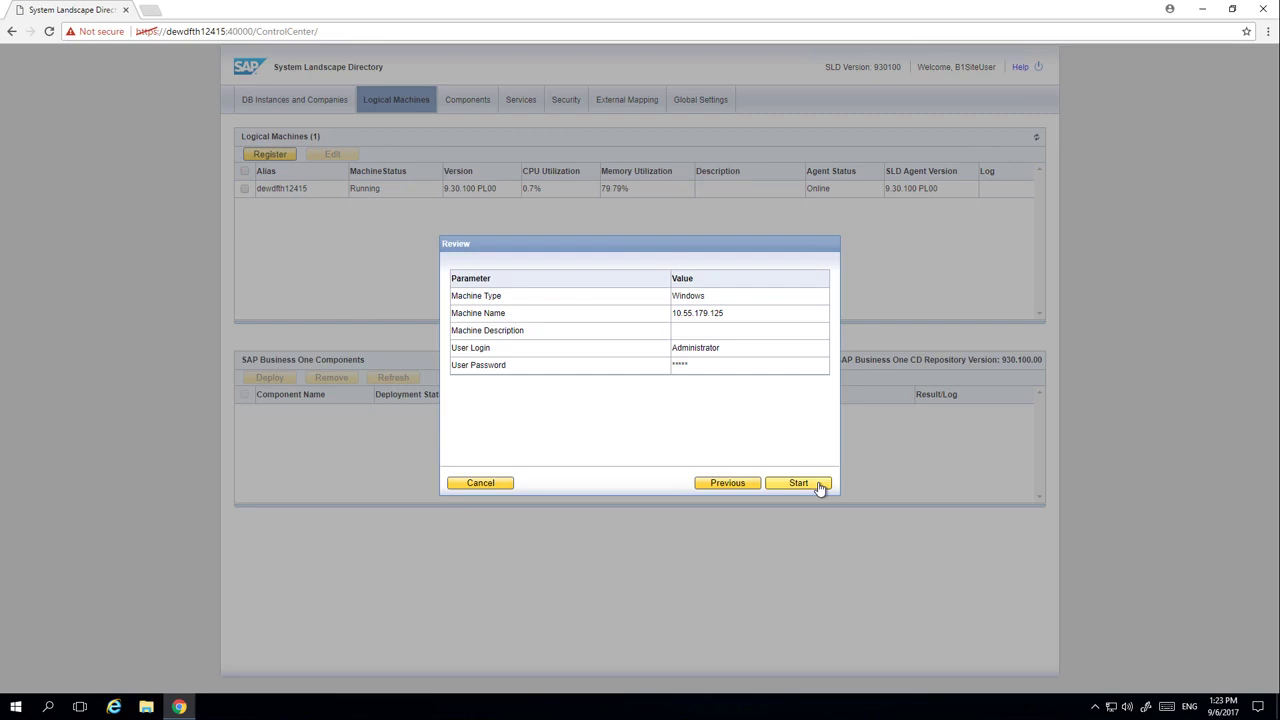
left_click(818, 484)
left_click(818, 484)
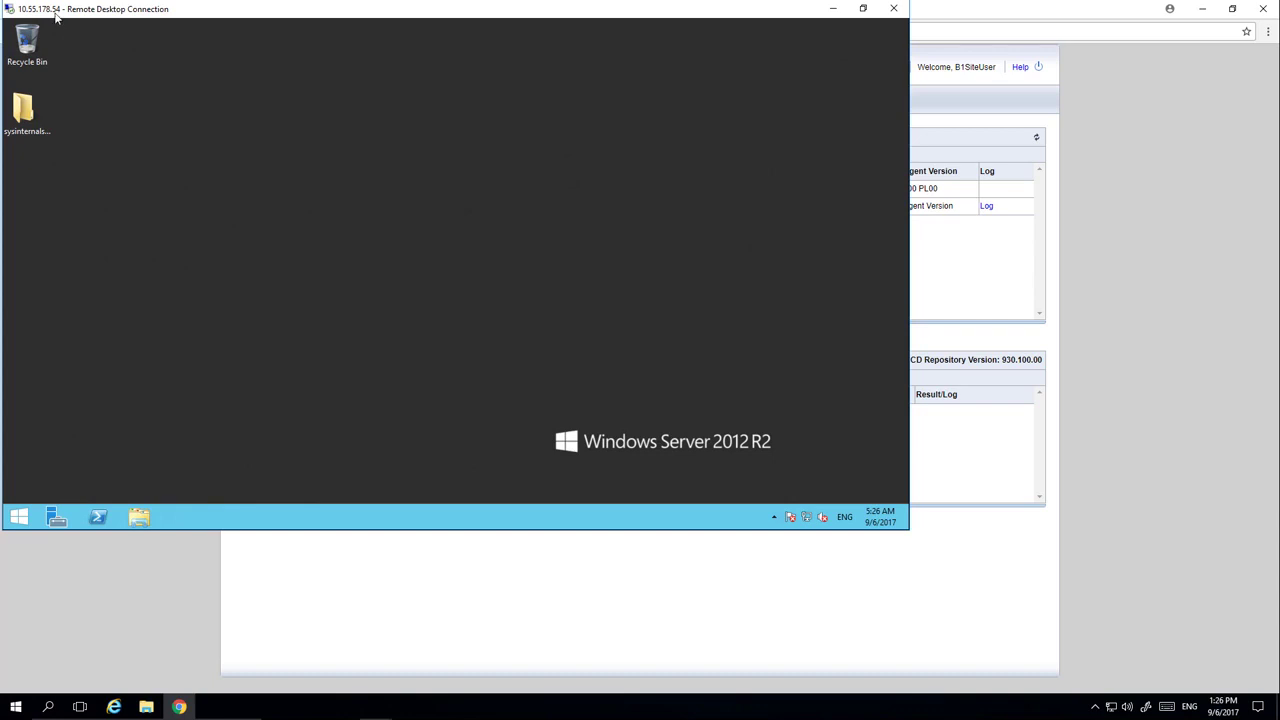
- Run the install program in Downloads > 93_Product > Packages > ComponentsWizard as administrator
left_click(141, 516)
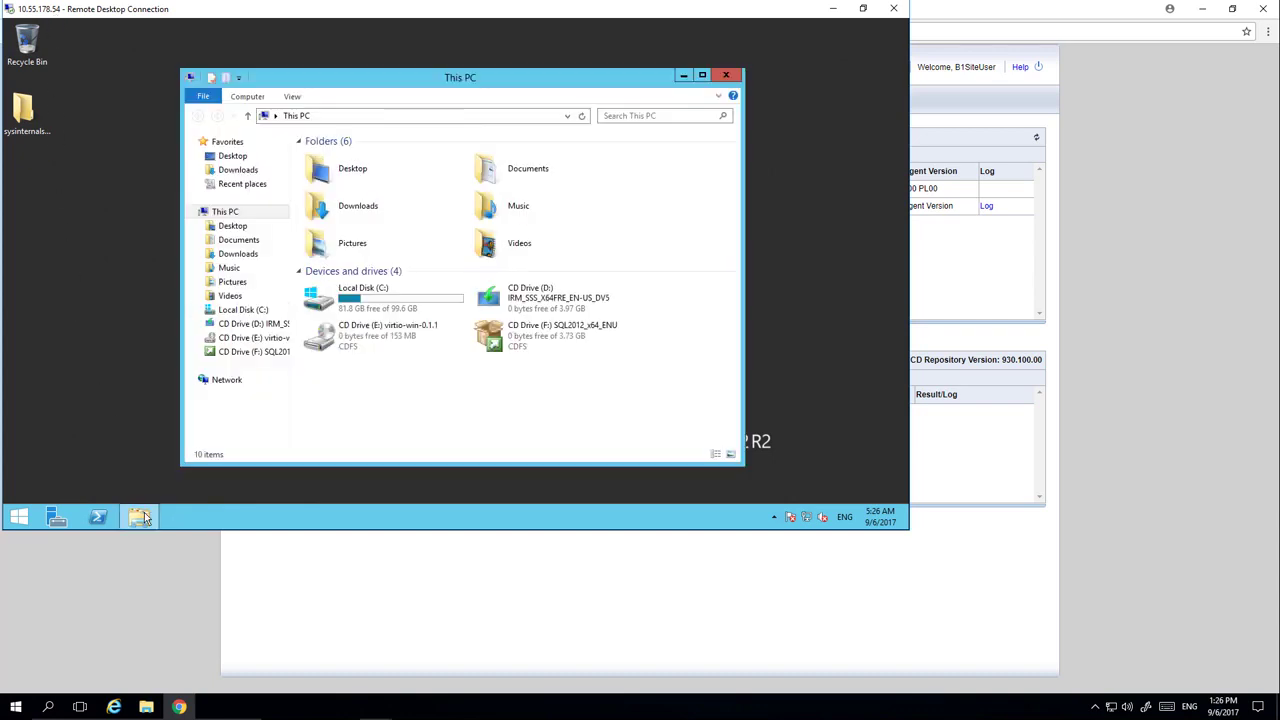
left_click(238, 170)
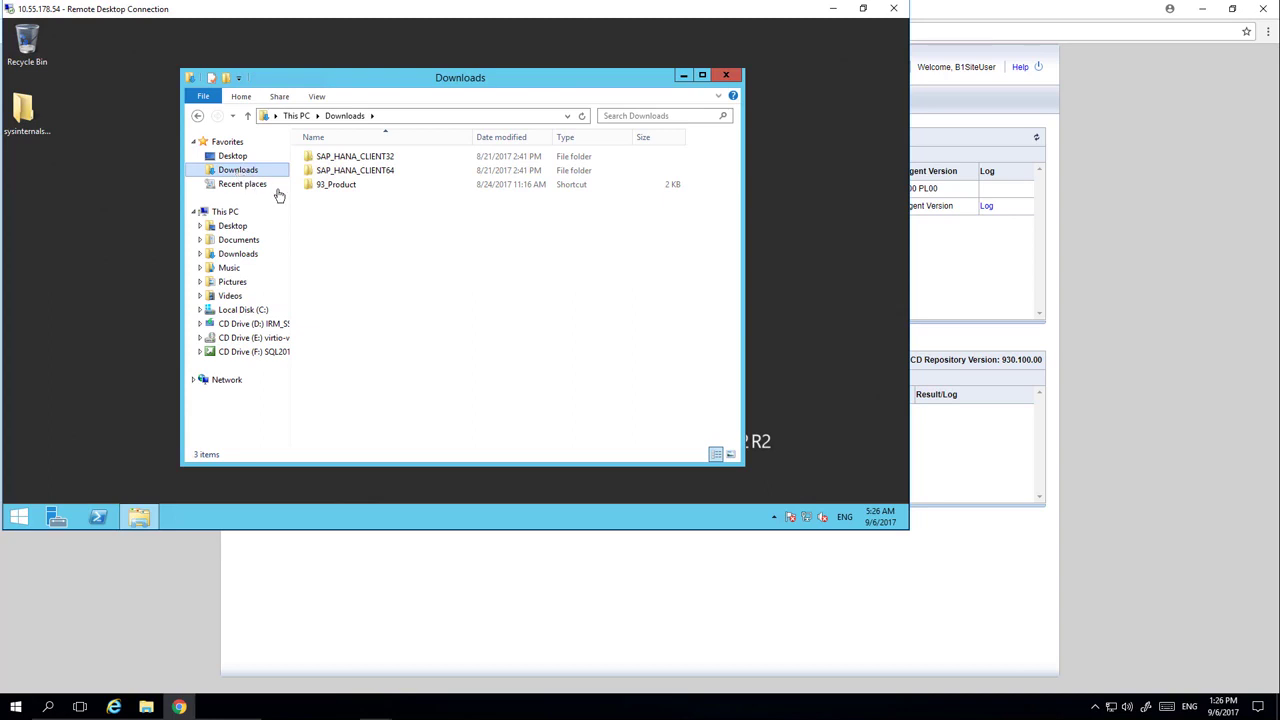
double_click(345, 185)
left_click(338, 172)
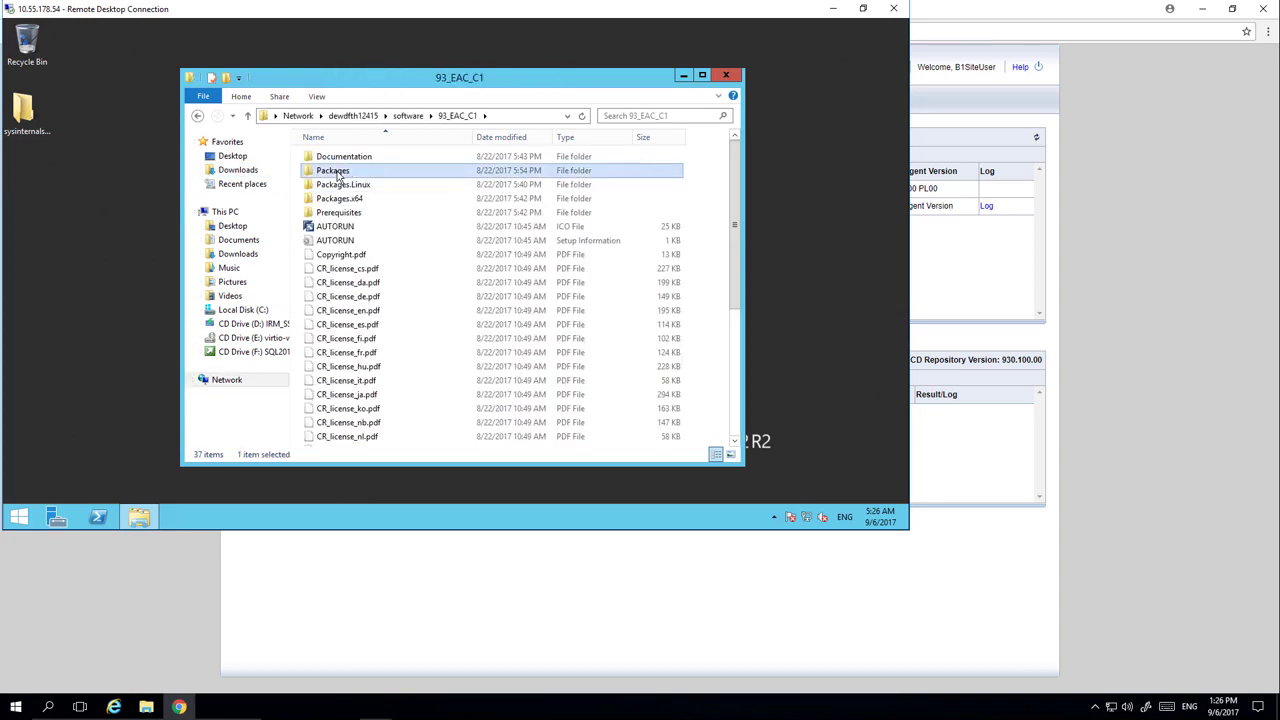
double_click(338, 172)
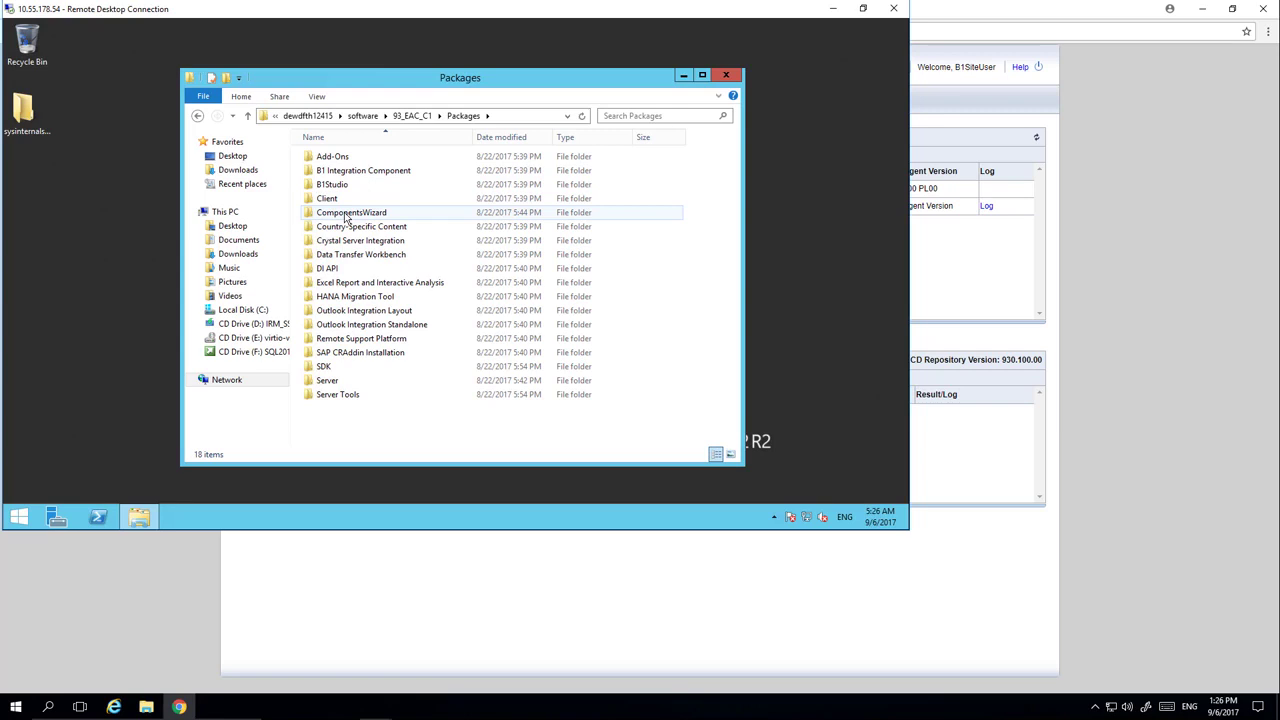
double_click(345, 213)
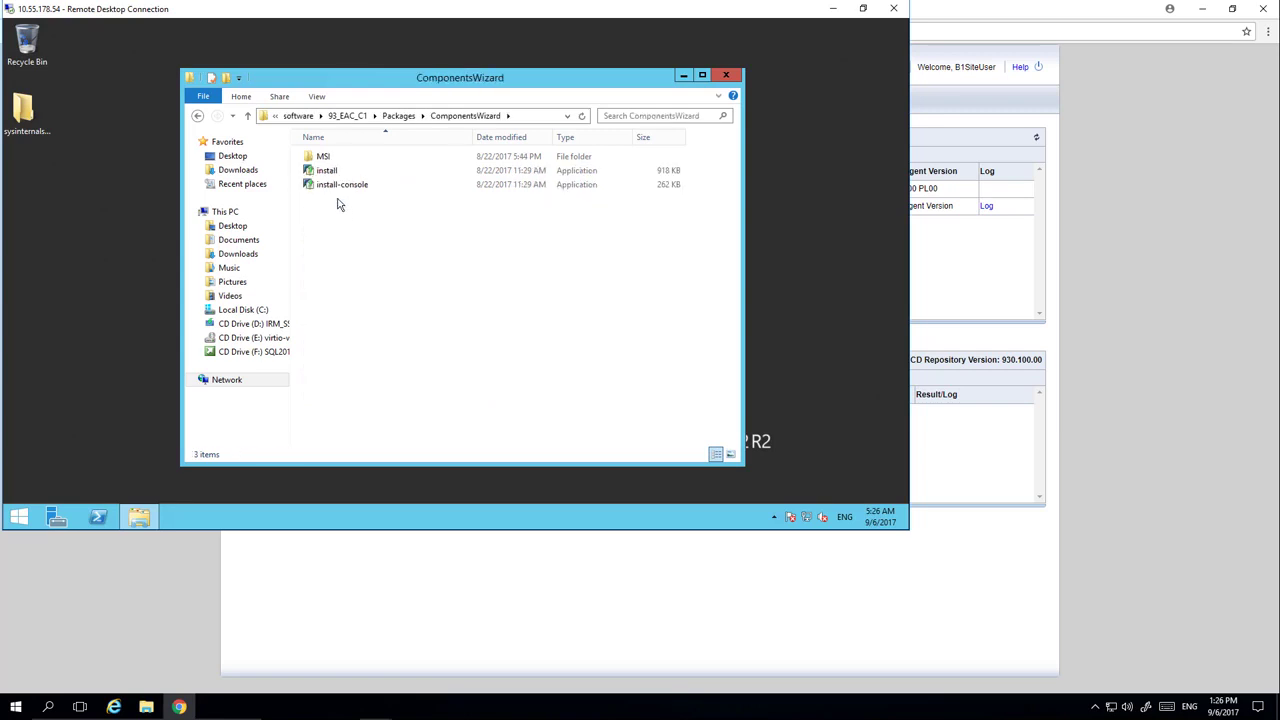
right_click(331, 173)
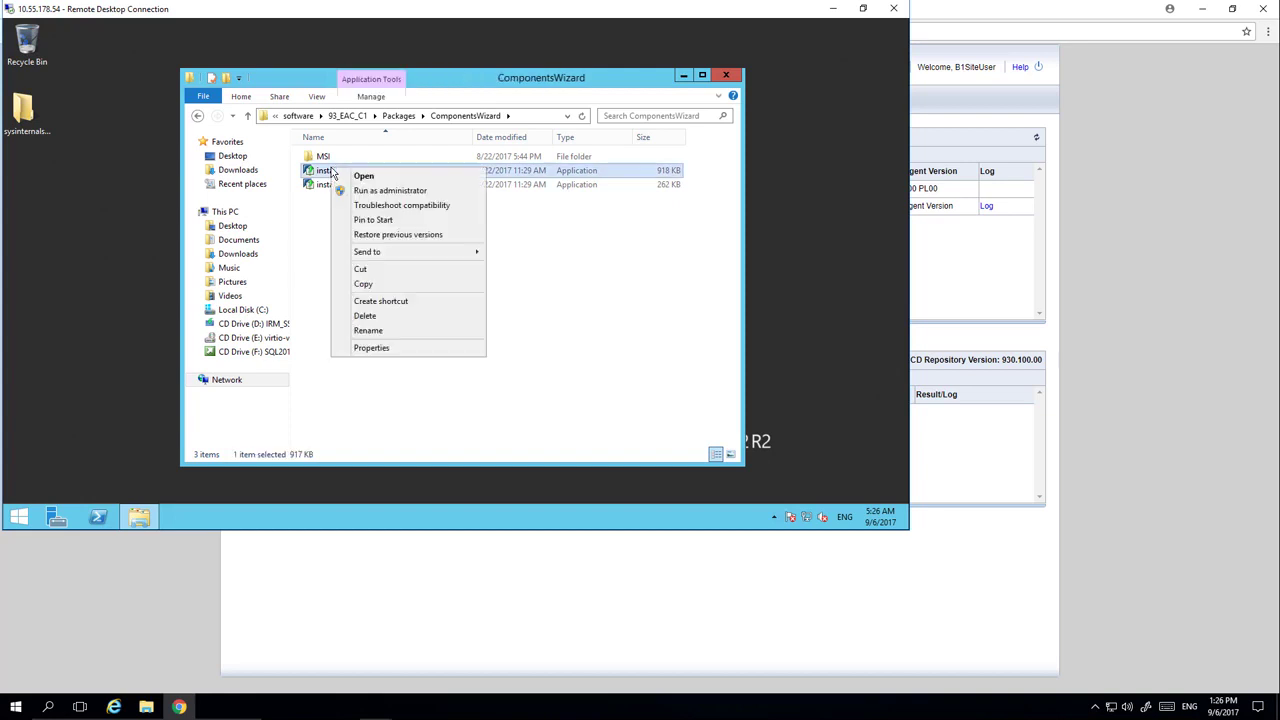
left_click(381, 191)
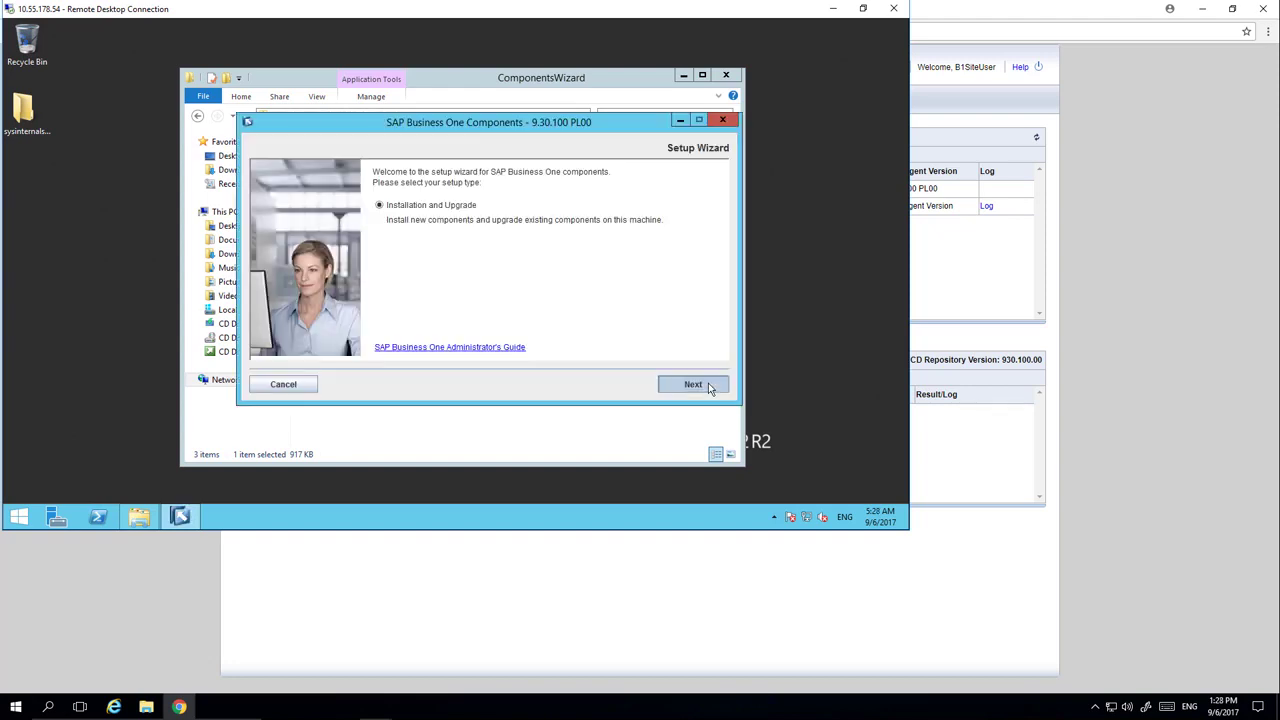
- Keep the default folder and SLD Agent feature, and choose IP address 10.55.178.54
left_click(706, 385)
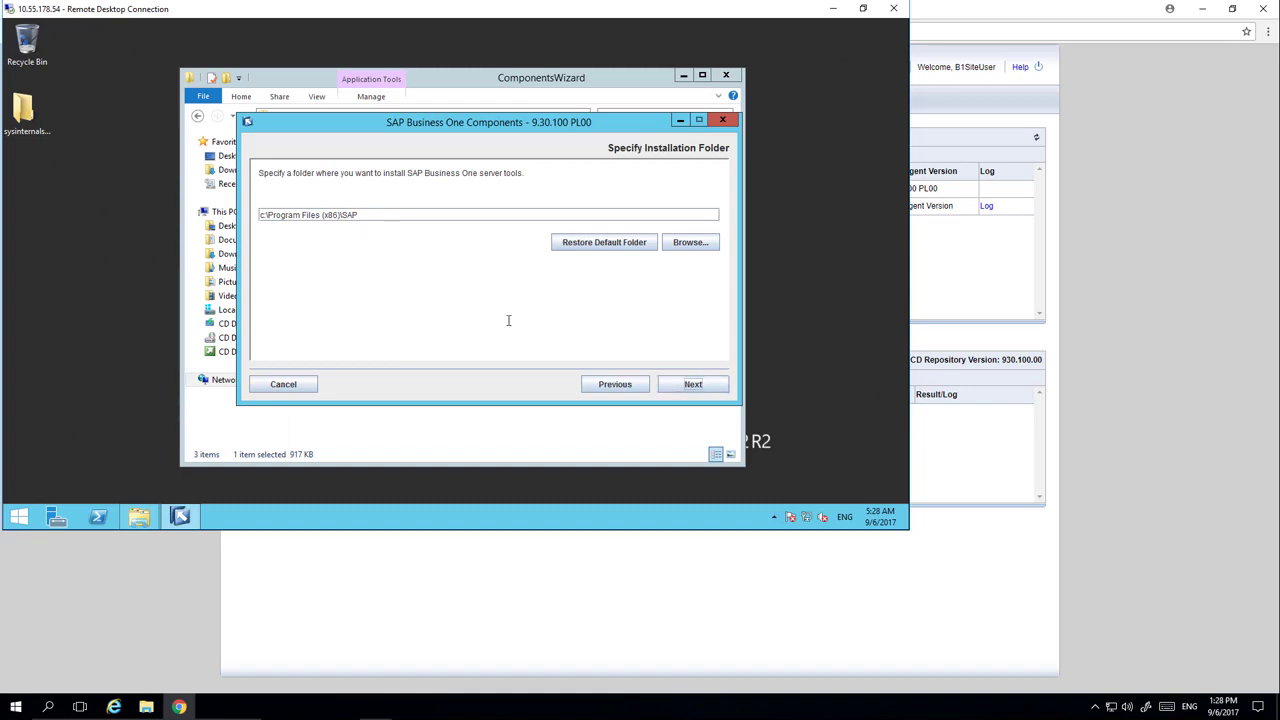
left_click(694, 389)
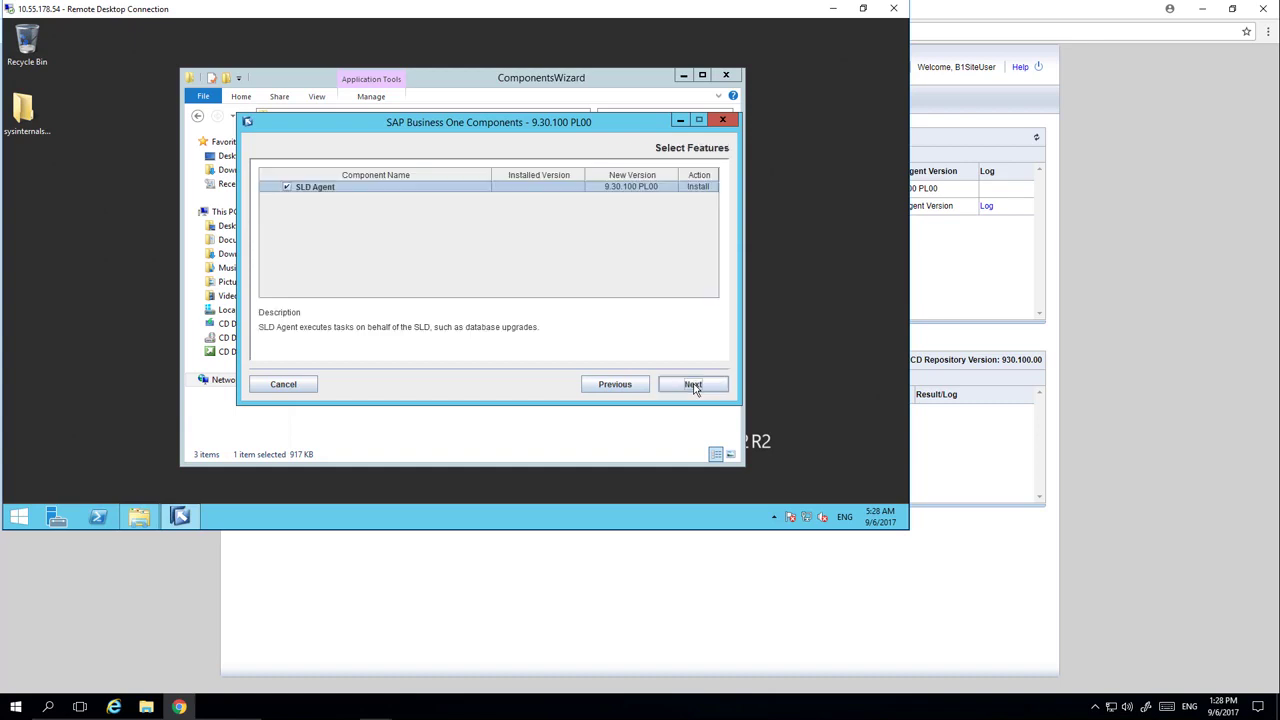
left_click(694, 389)
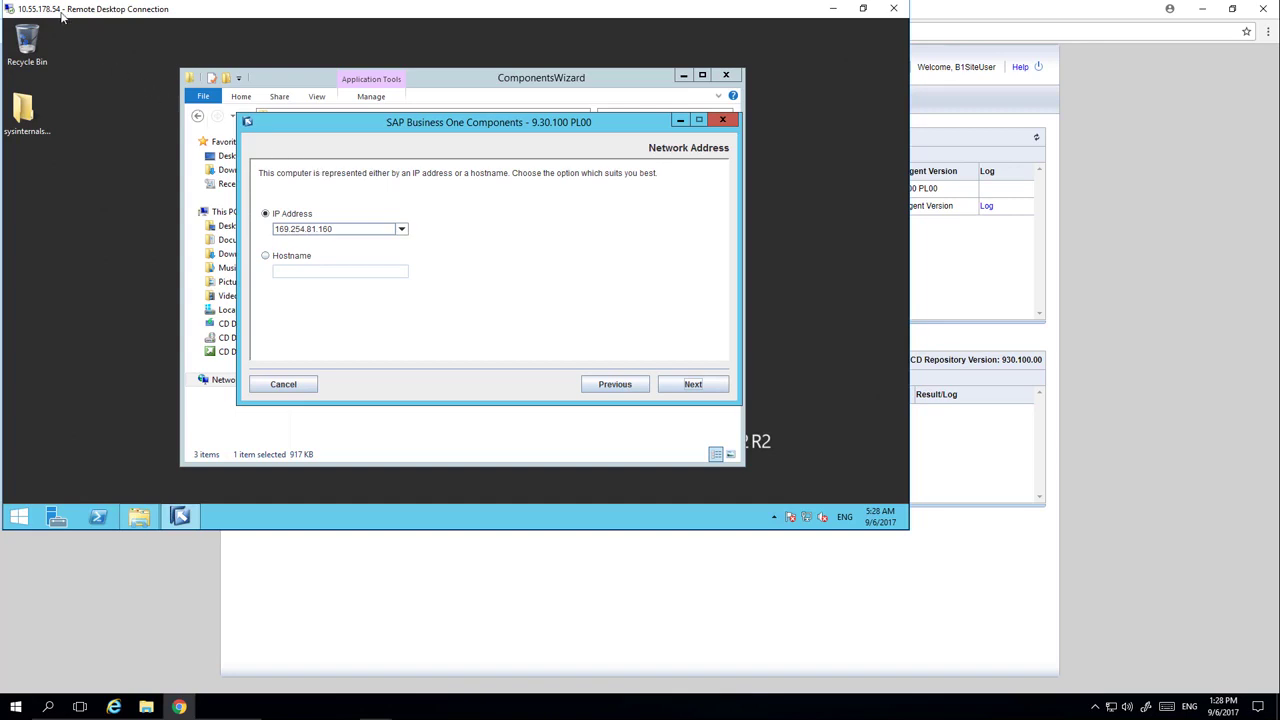
left_click(402, 231)
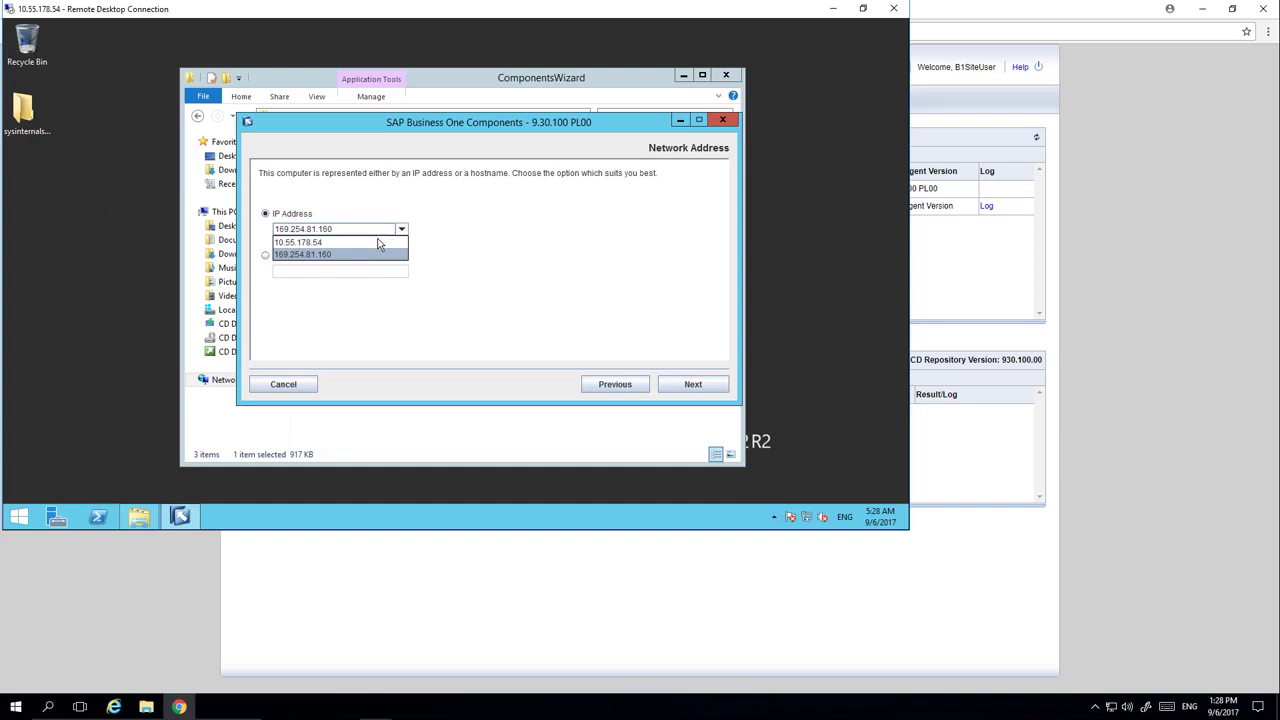
left_click(379, 243)
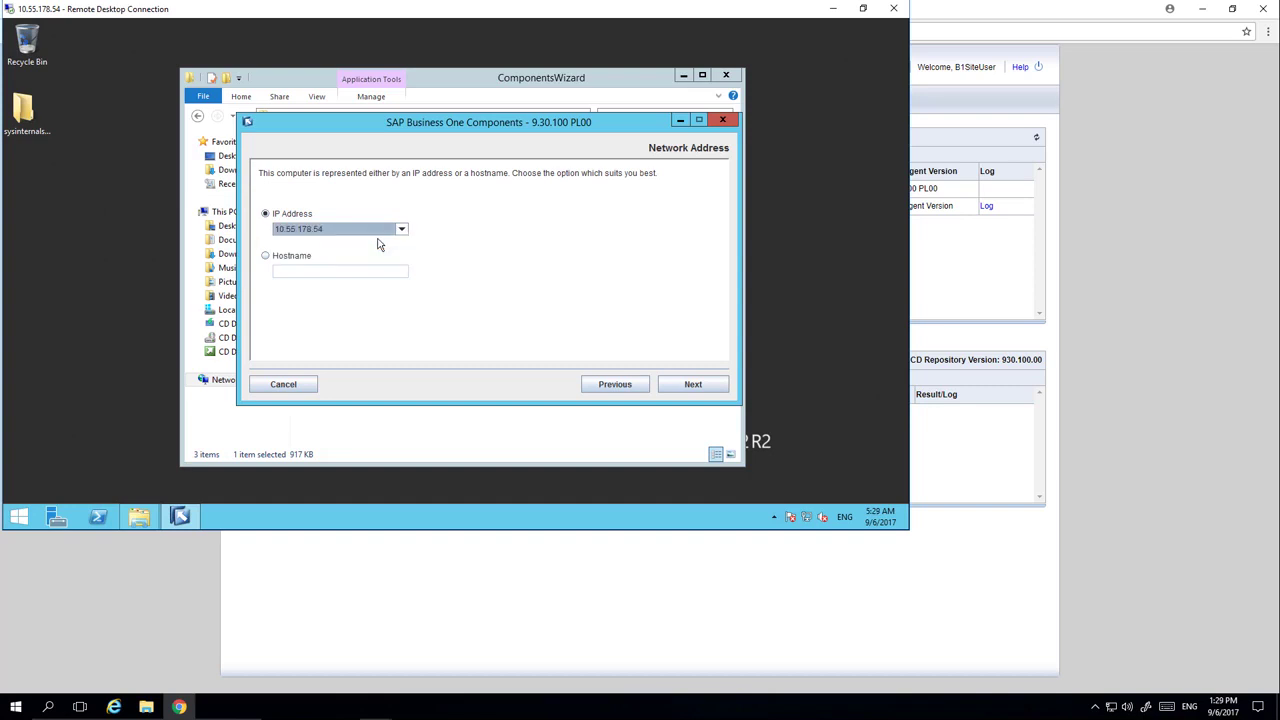
left_click(694, 386)
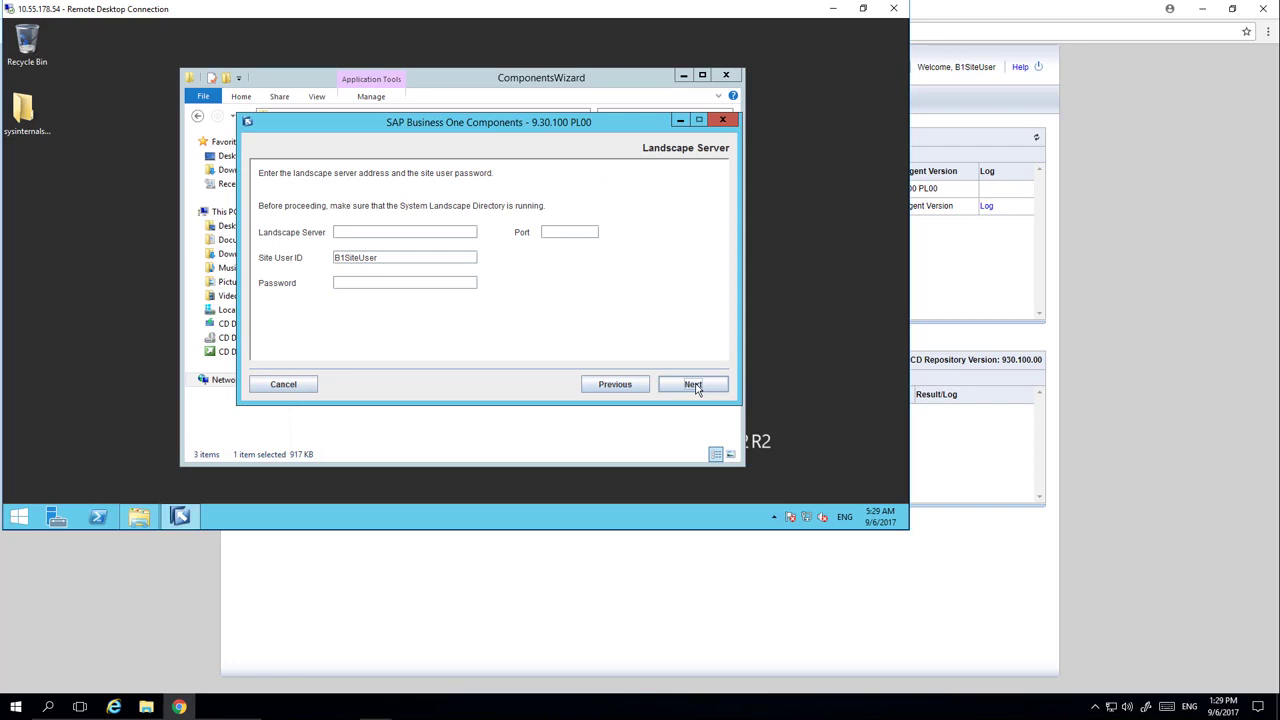
- Enter landscape server dewdfth12415, port 40000 and the site user's password
left_click(373, 232)
type("dewdfth12415")
left_click(558, 231)
type("40000")
left_click(374, 282)
type("********")
left_click(691, 385)
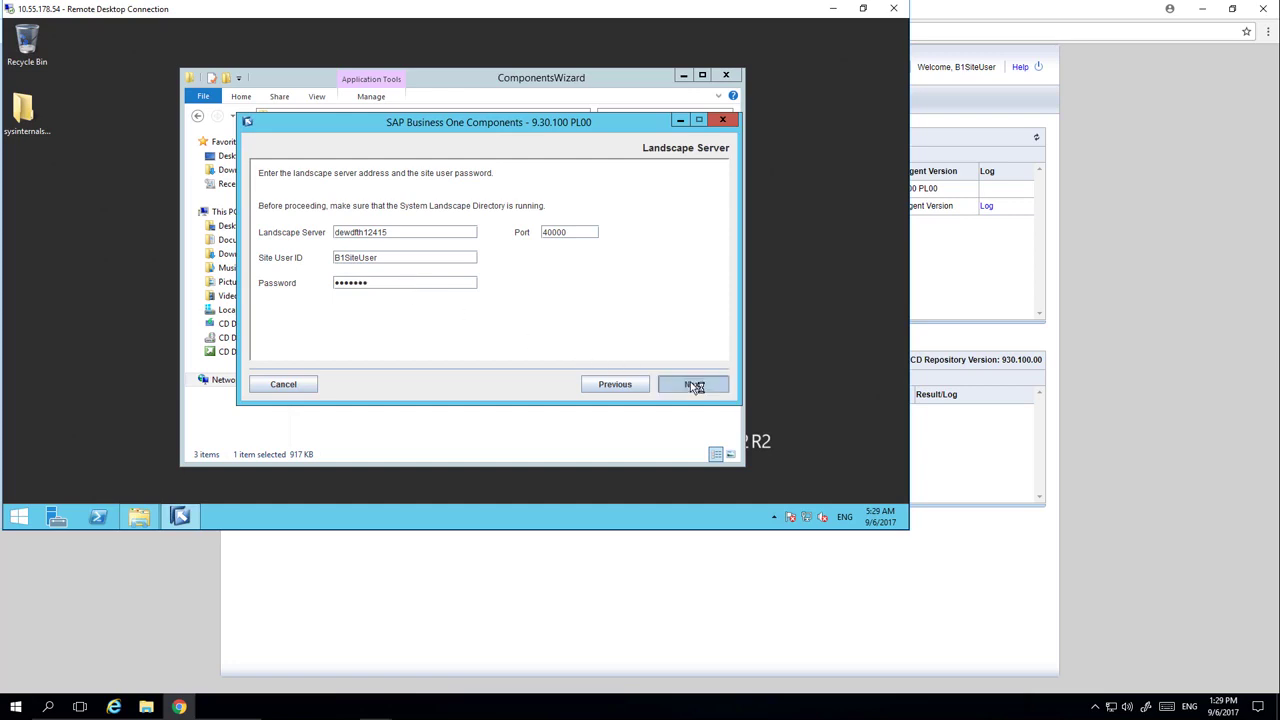
- Install the SLD Agent and confirm the setup results report Successful
left_click(692, 384)
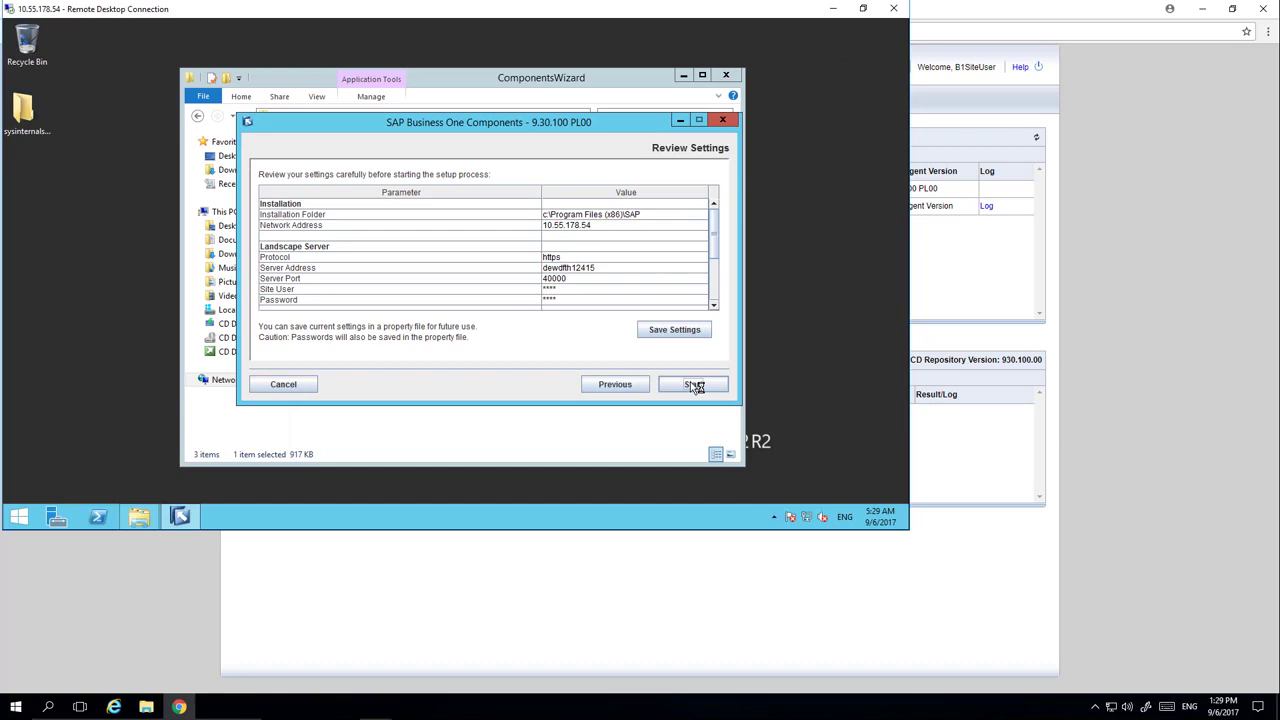
left_click(695, 385)
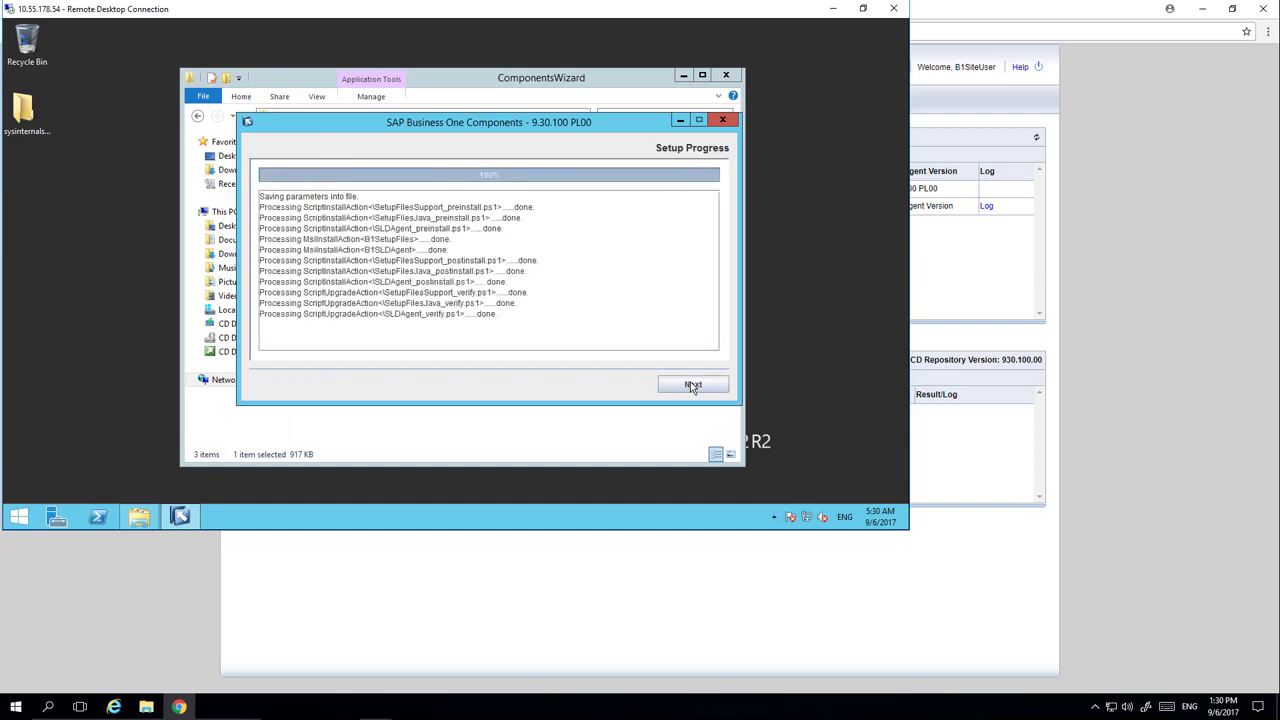
left_click(692, 385)
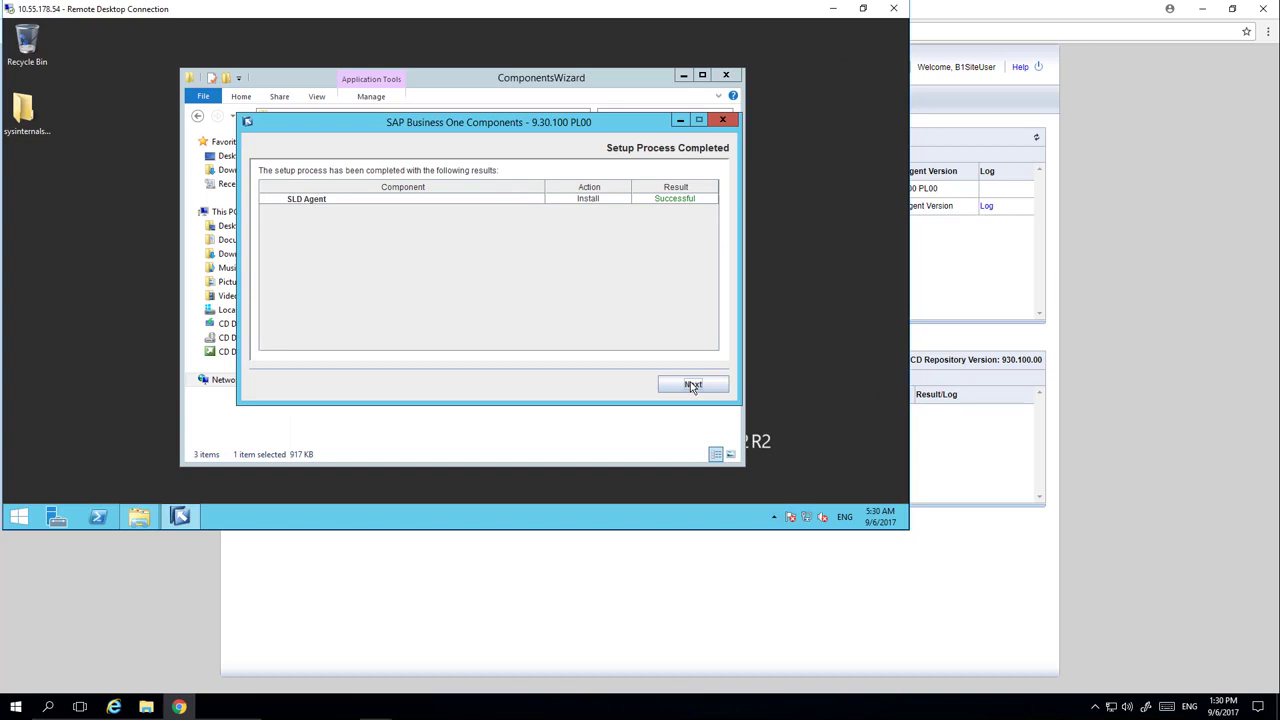
left_click(692, 385)
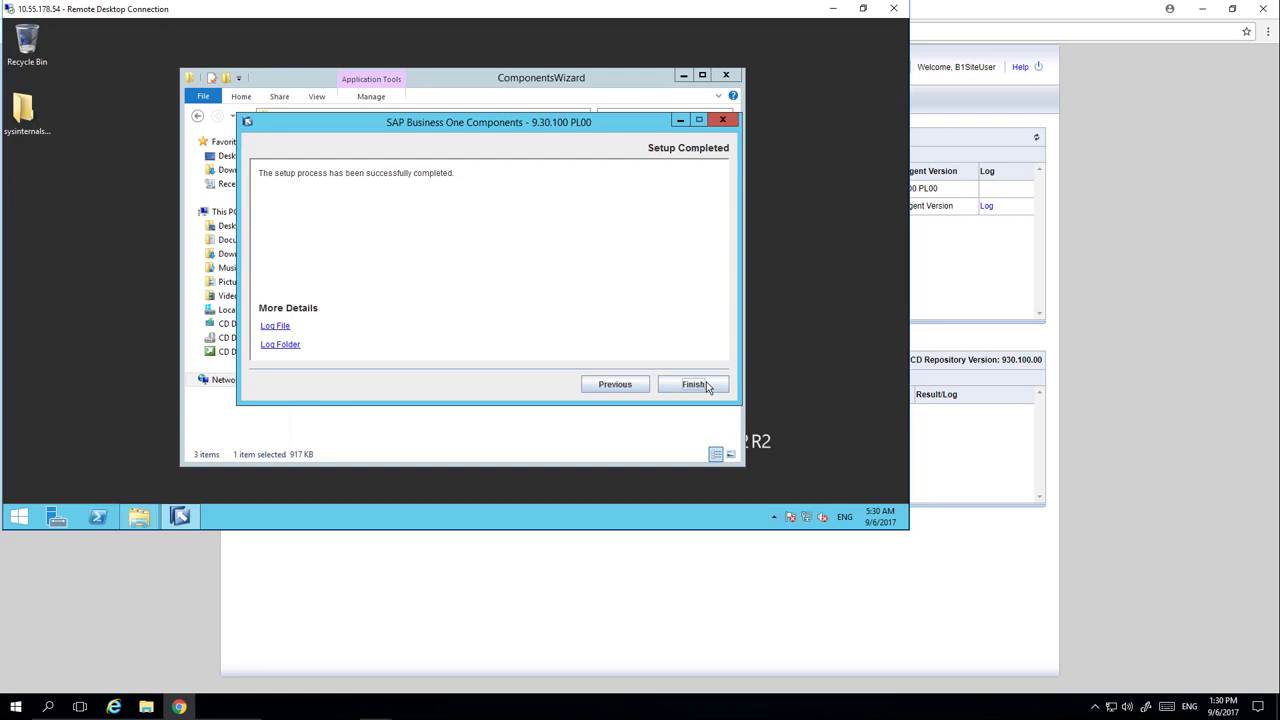
- Close the finished setup wizard and restart the remote machine 10.55.178.54
left_click(707, 387)
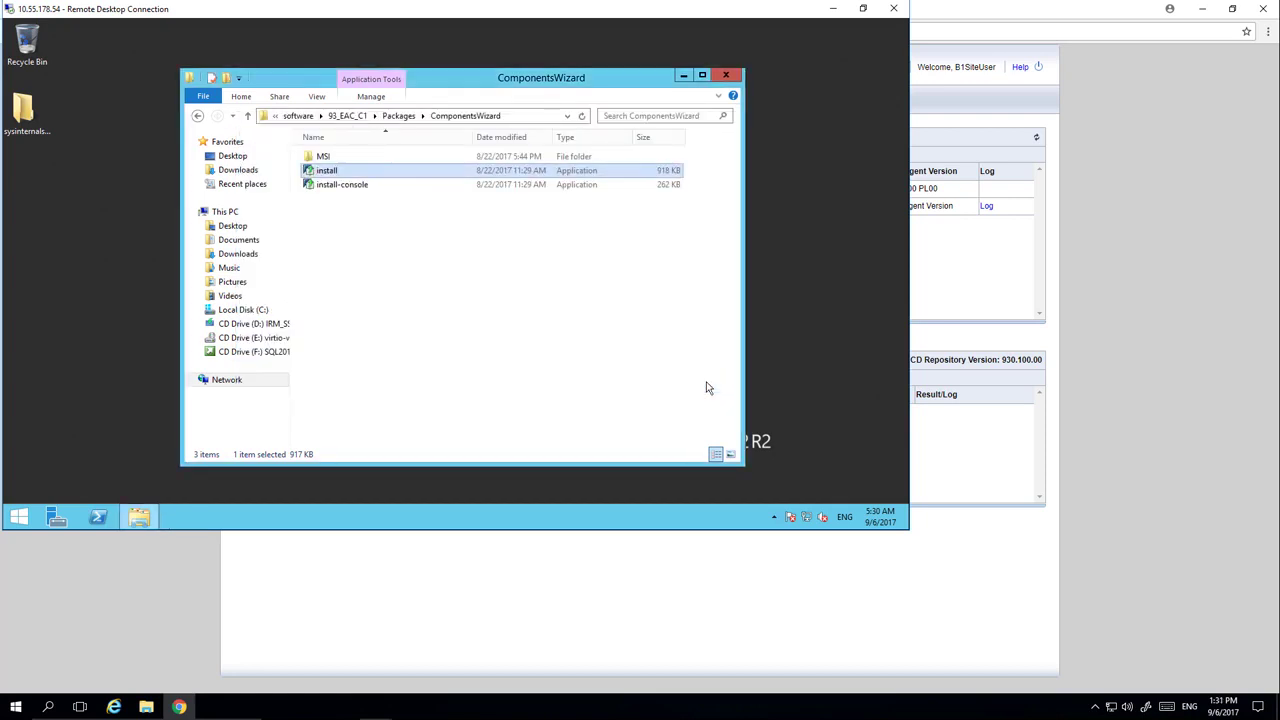
right_click(18, 521)
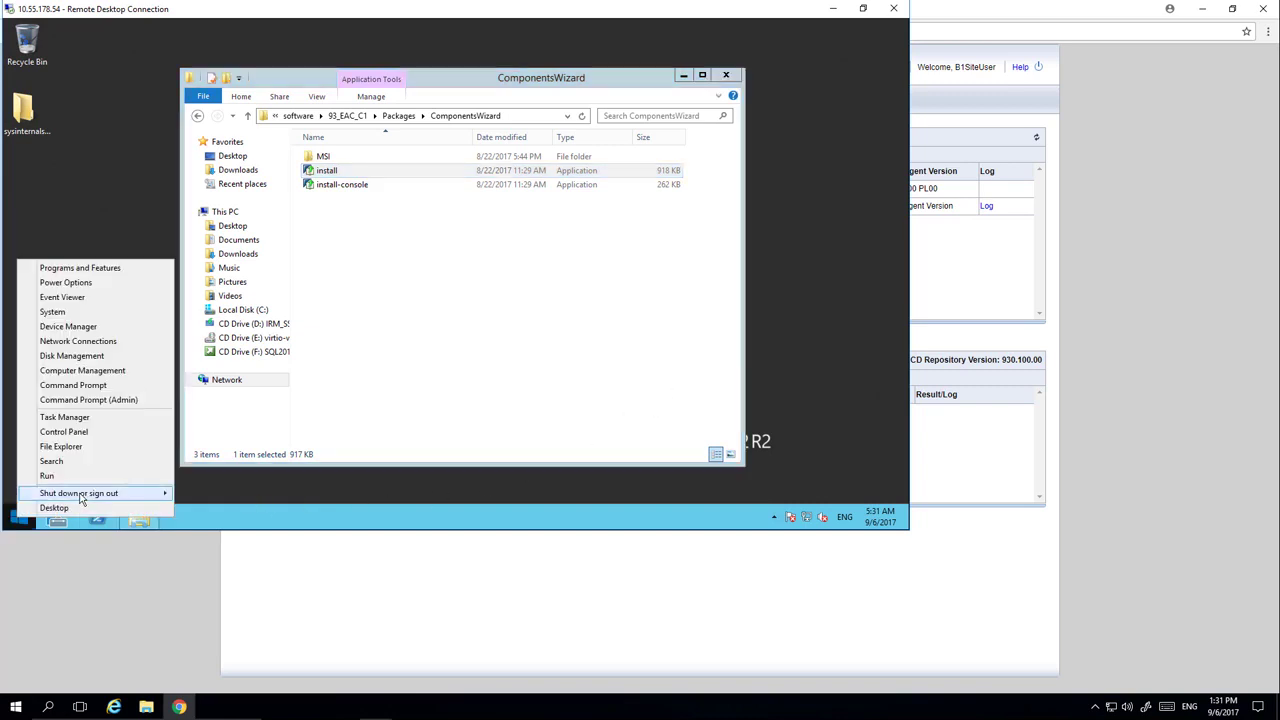
mouse_move(82, 500)
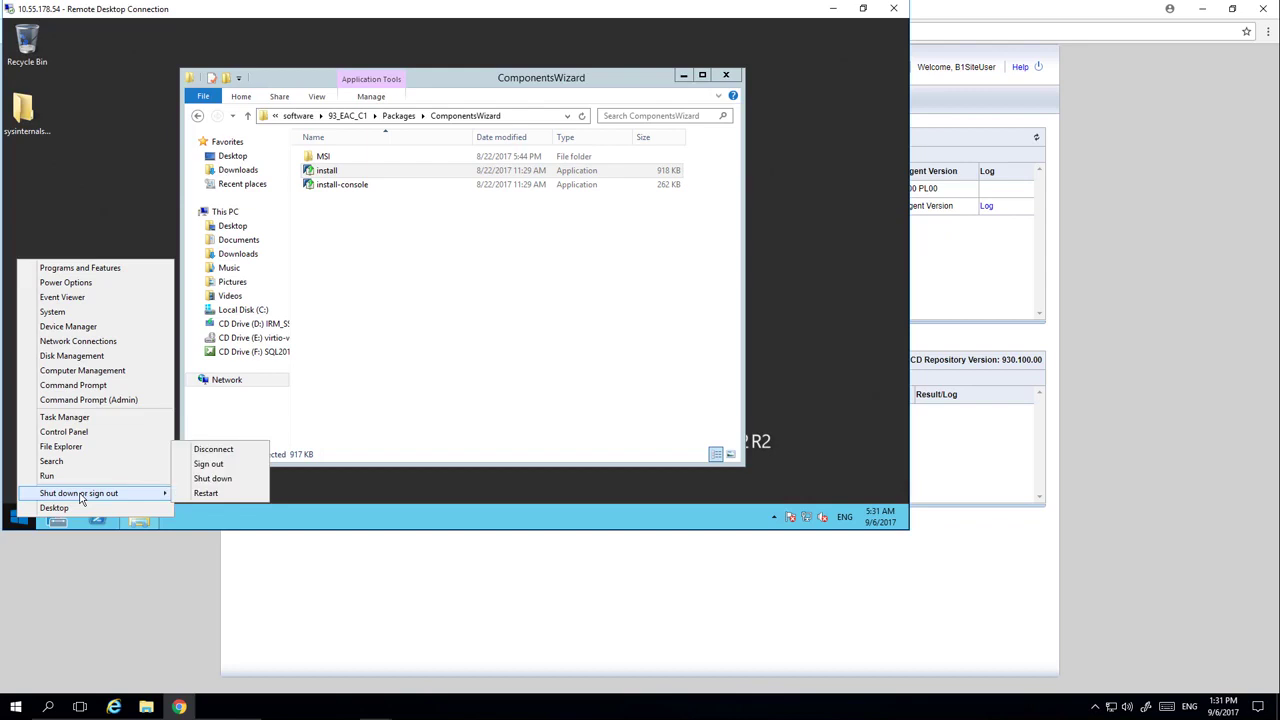
left_click(206, 493)
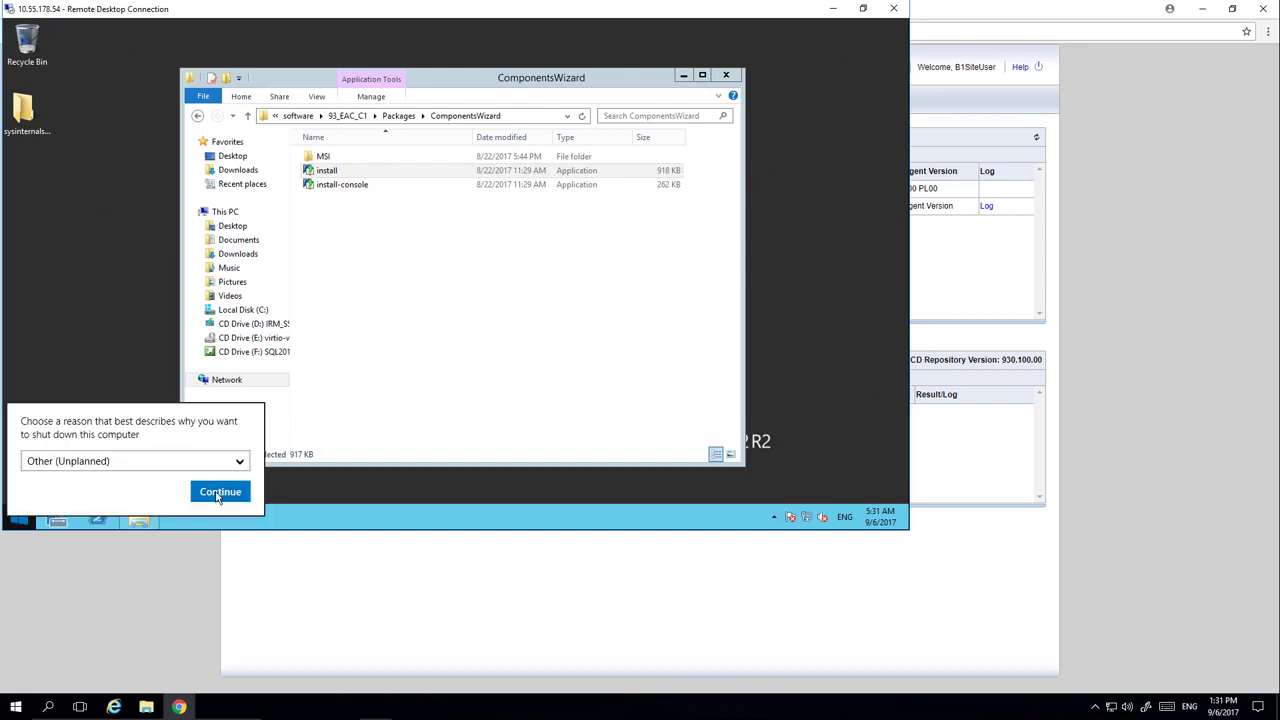
left_click(219, 492)
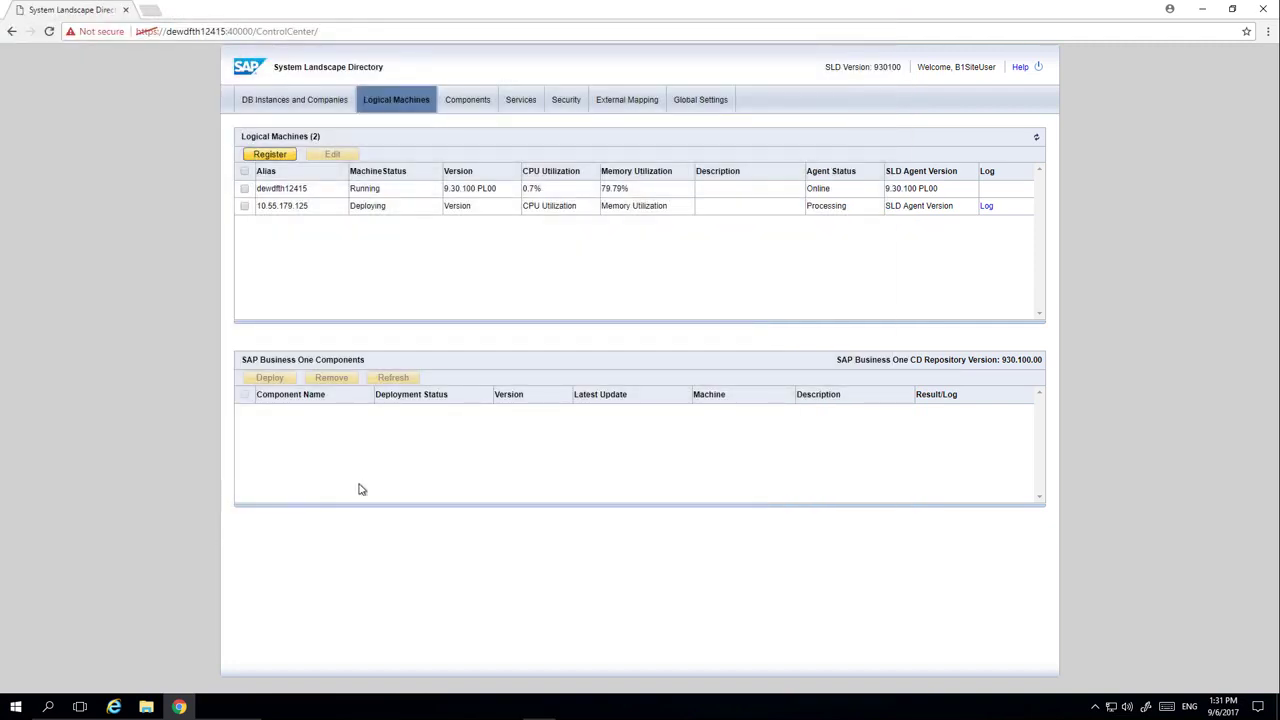
- Refresh Logical Machines and view the components deployed on dewdfth12415
left_click(1037, 139)
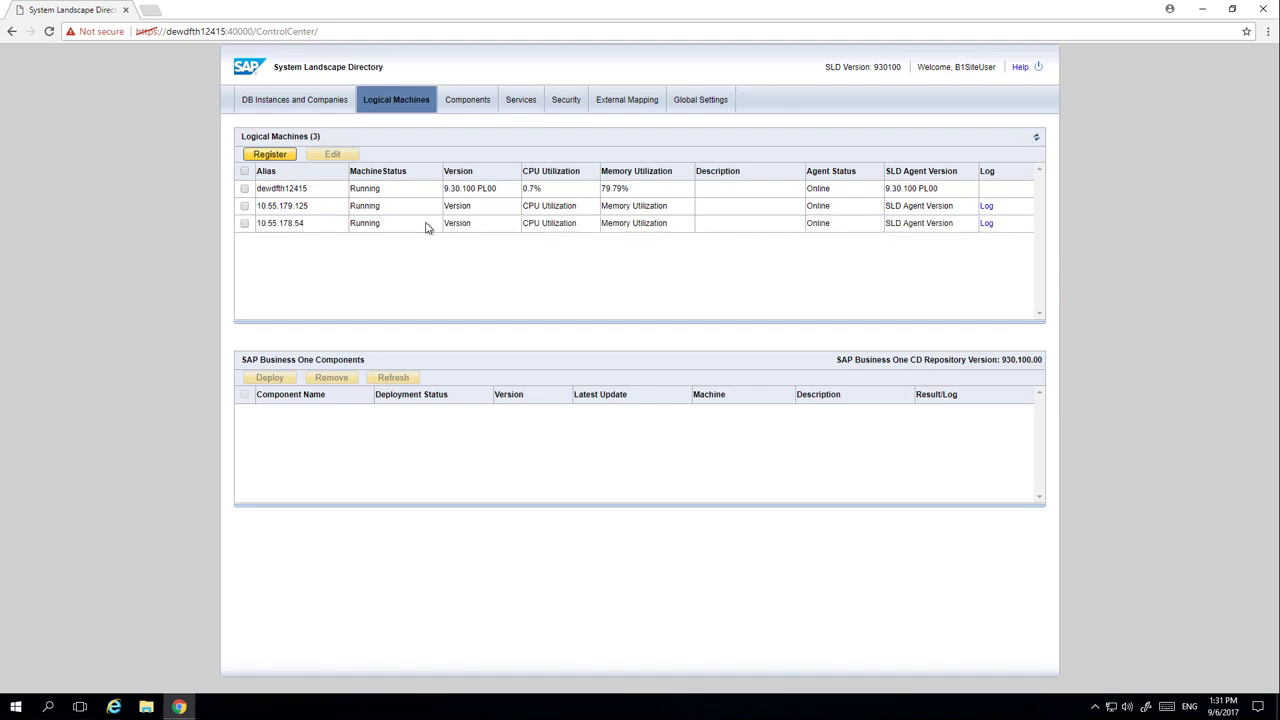
left_click(416, 192)
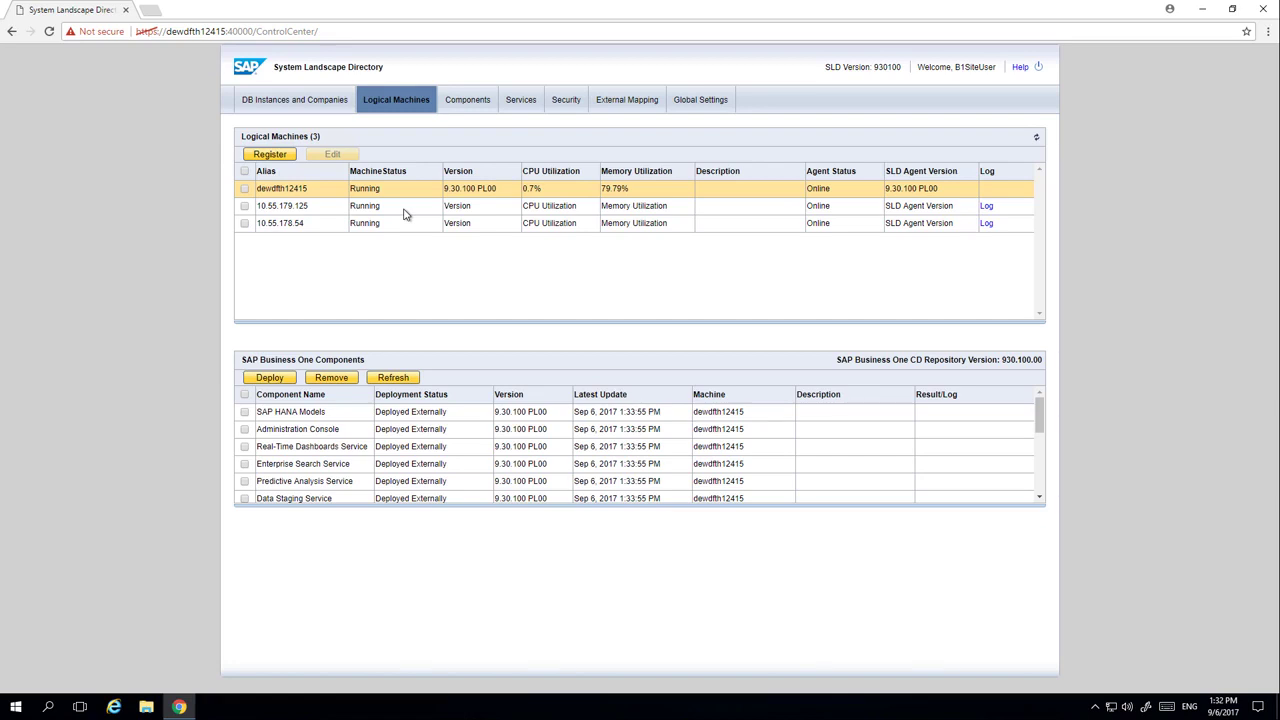
- Deploy SAP Business One Client and Data Interface API to 10.55.179.125 and 10.55.178.54
left_click(405, 212)
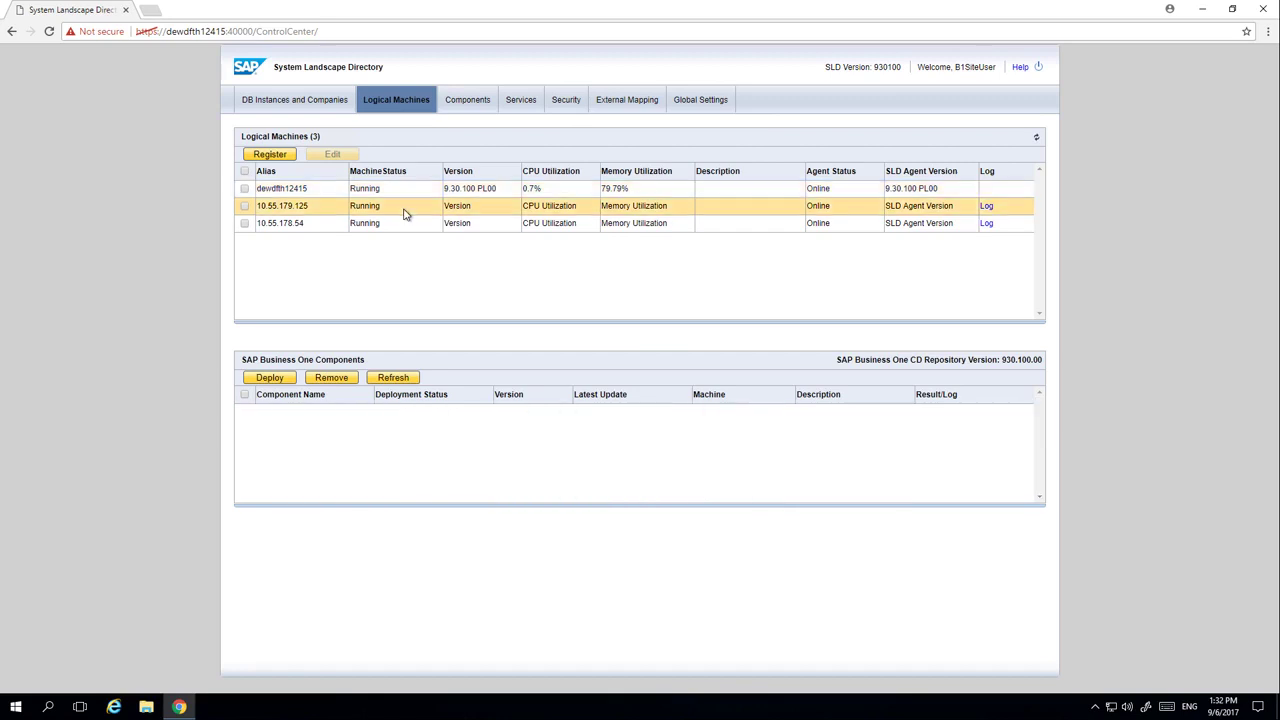
left_click(244, 207)
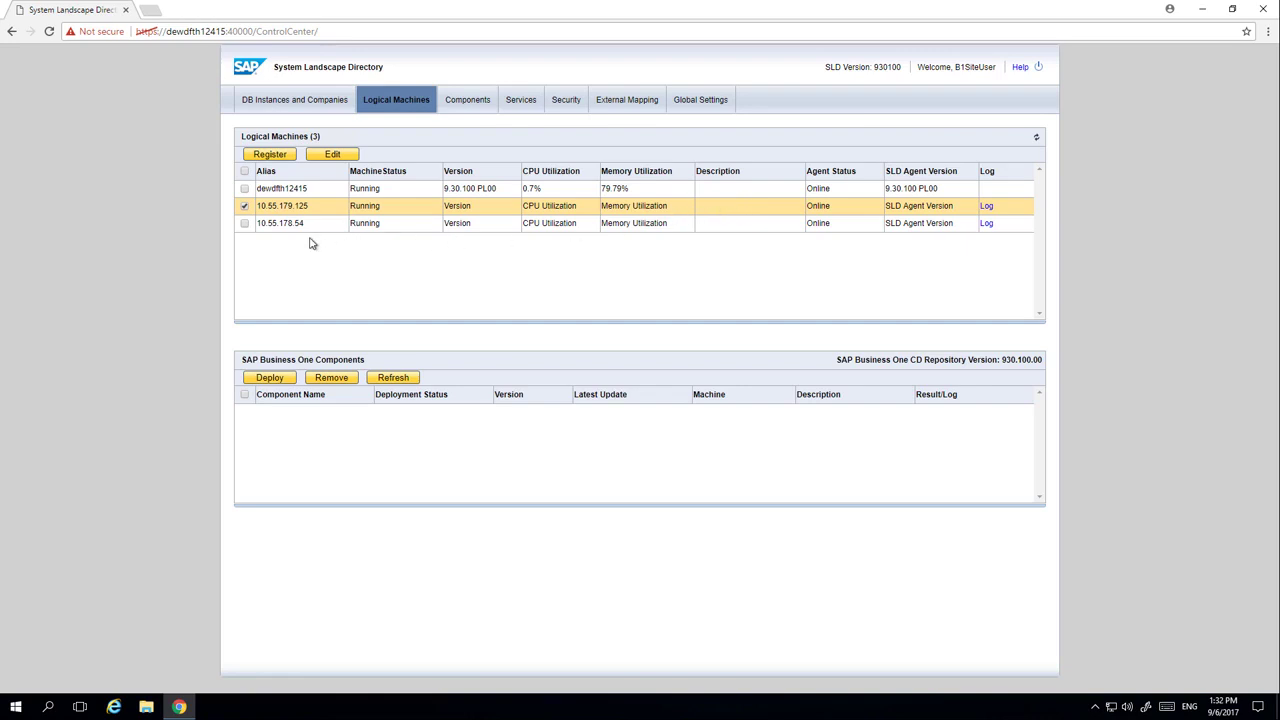
left_click(245, 223)
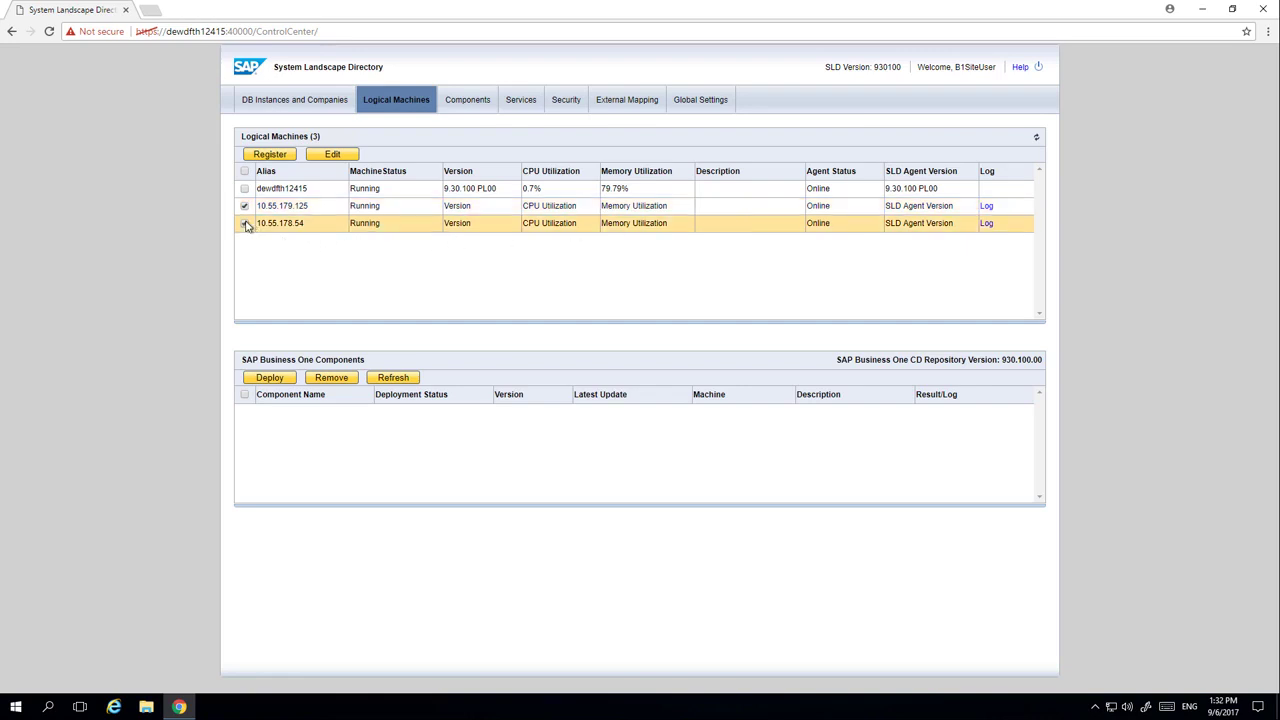
left_click(276, 382)
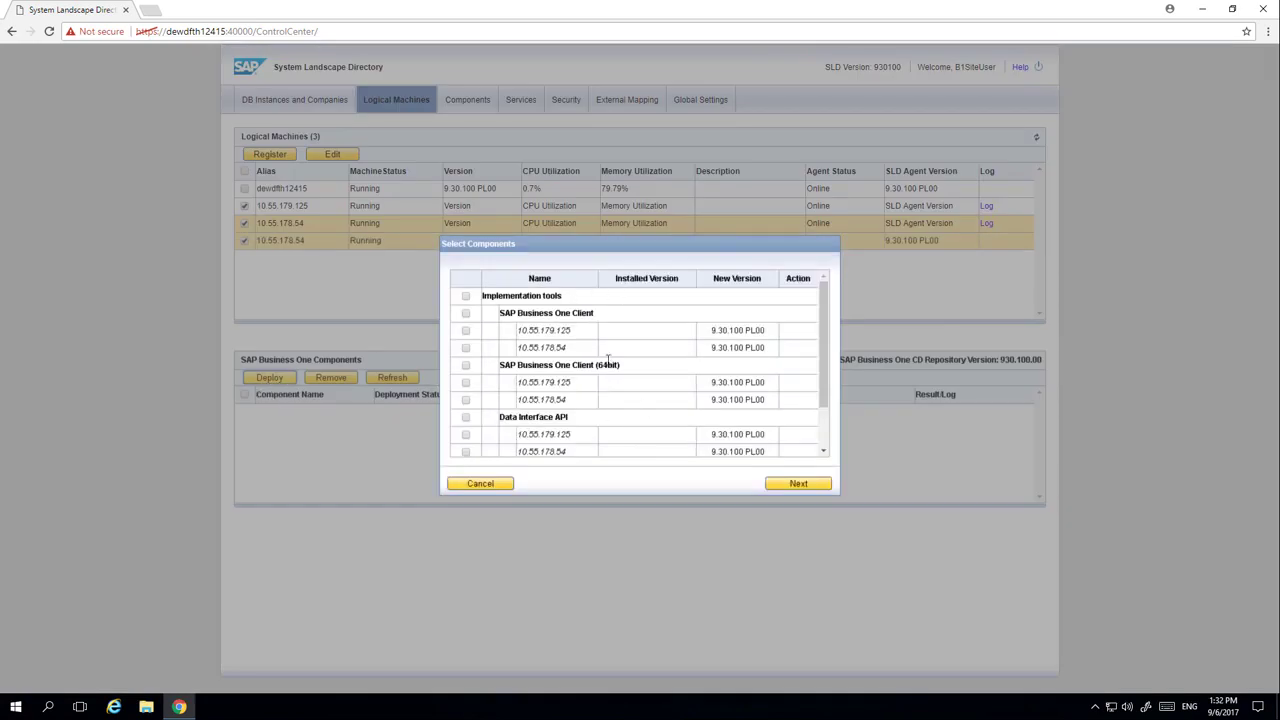
left_click(465, 330)
left_click(465, 349)
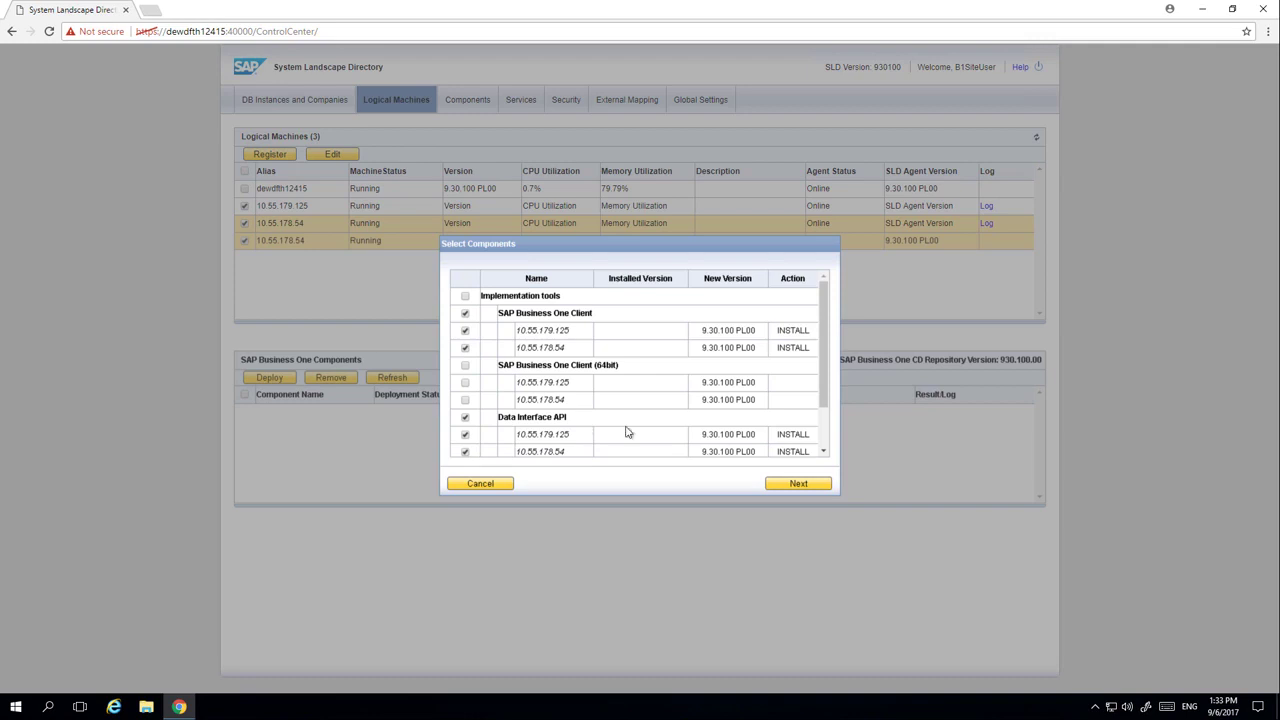
left_click(784, 486)
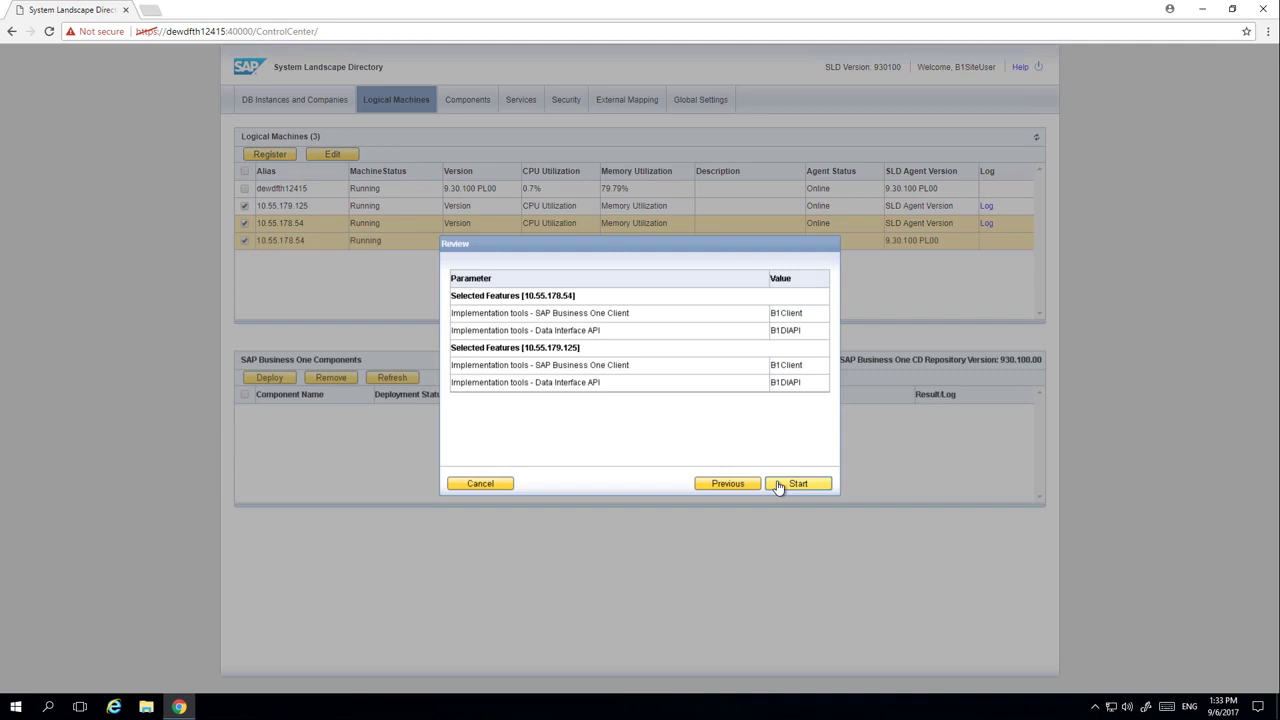
left_click(780, 485)
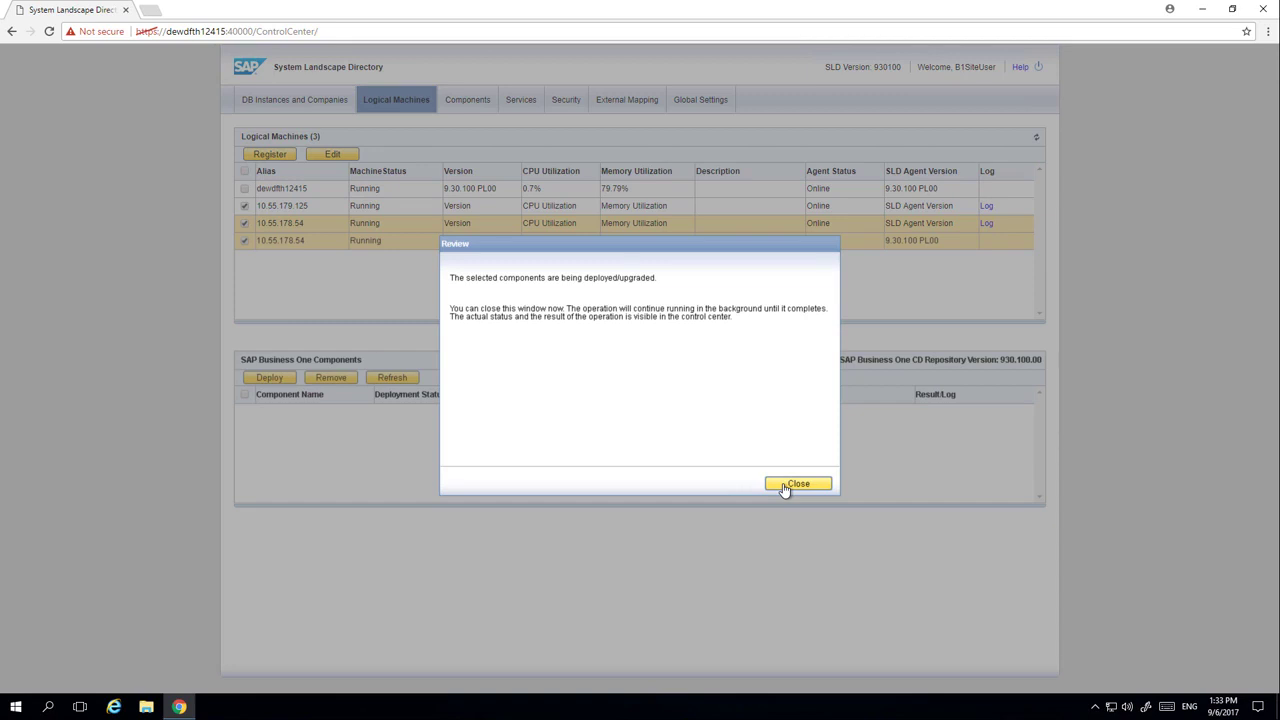
left_click(790, 485)
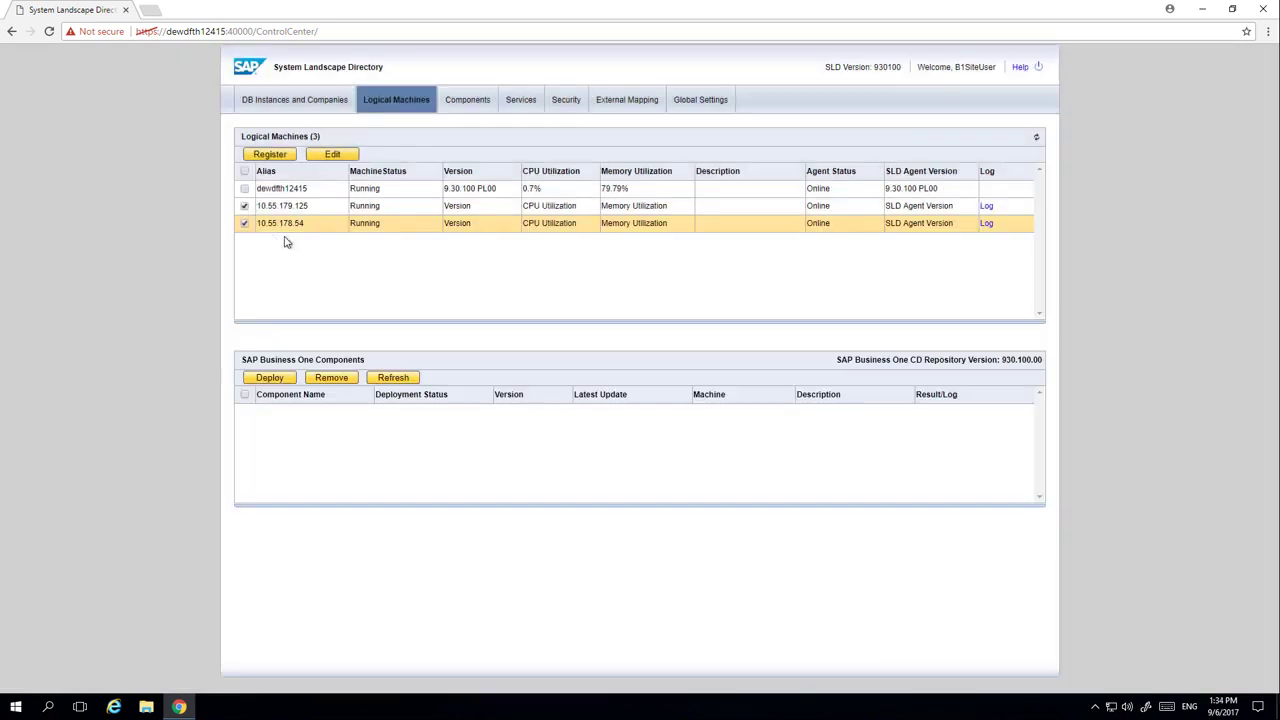
- Check the components deploying to 10.55.179.125, then go to DB Instances and Companies
left_click(708, 209)
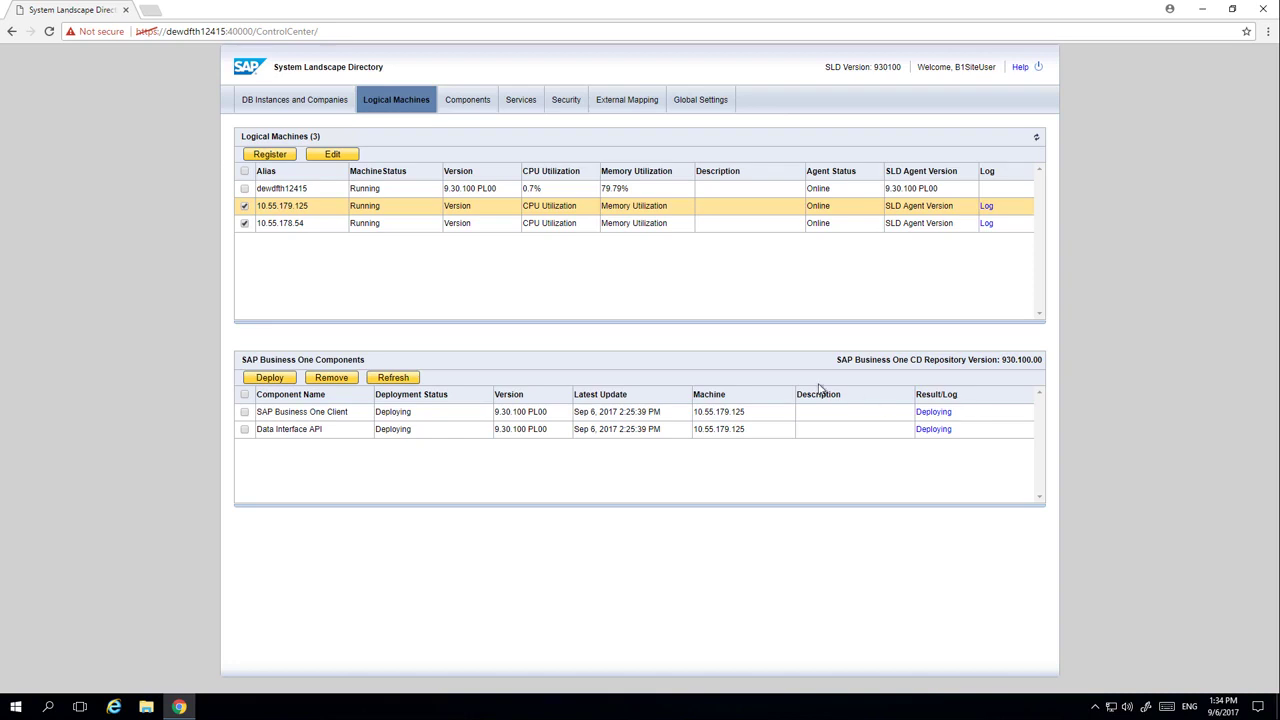
left_click(300, 102)
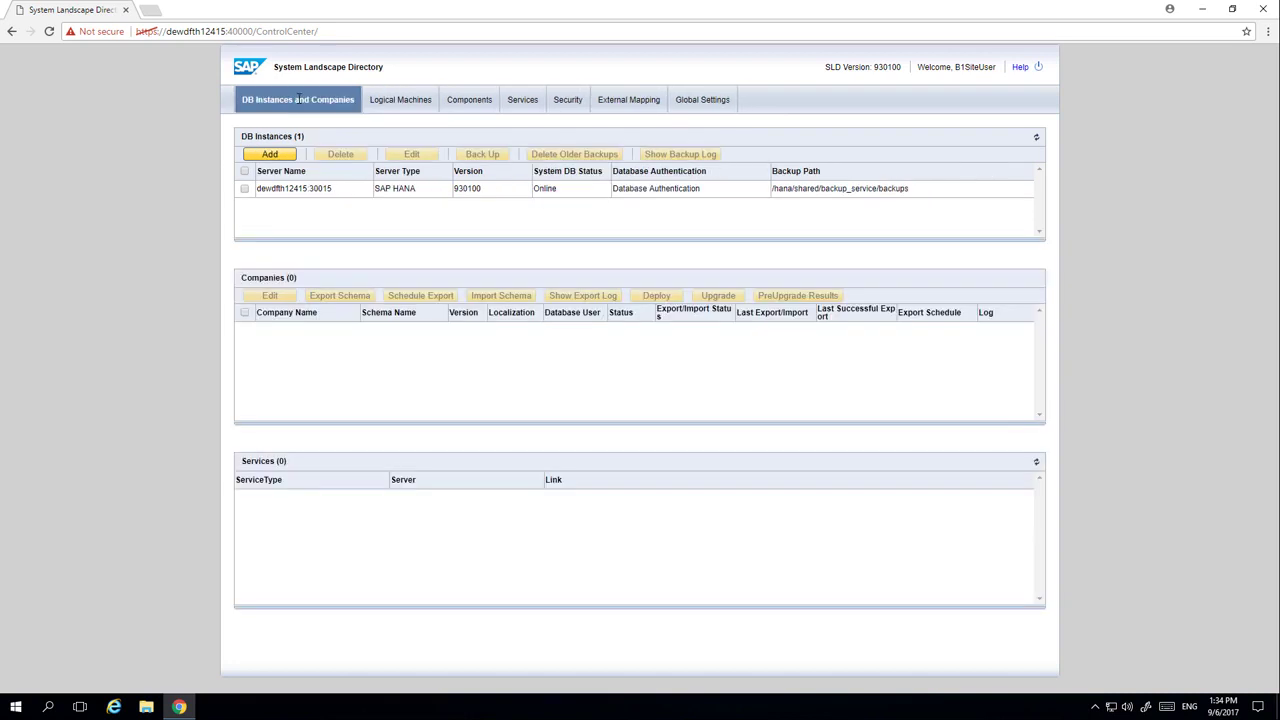
- Deploy the France demo database SBODEMOFR to the SAP HANA database instance
left_click(244, 190)
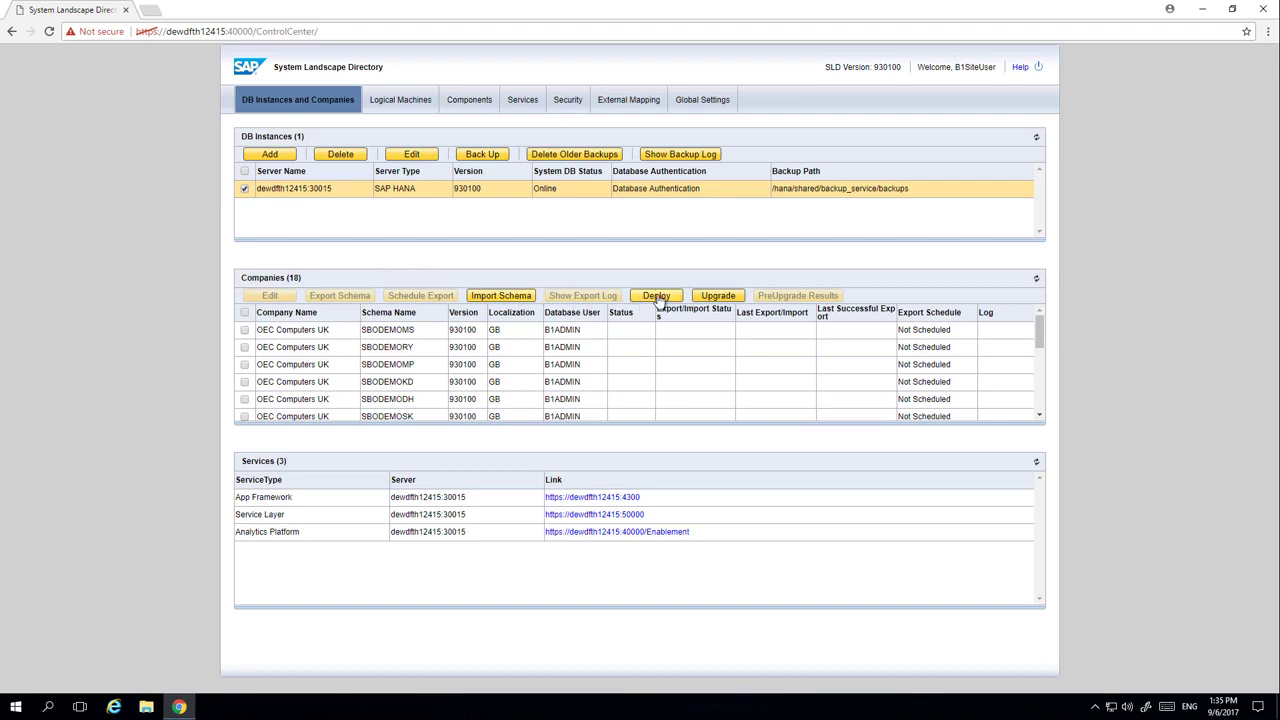
left_click(660, 297)
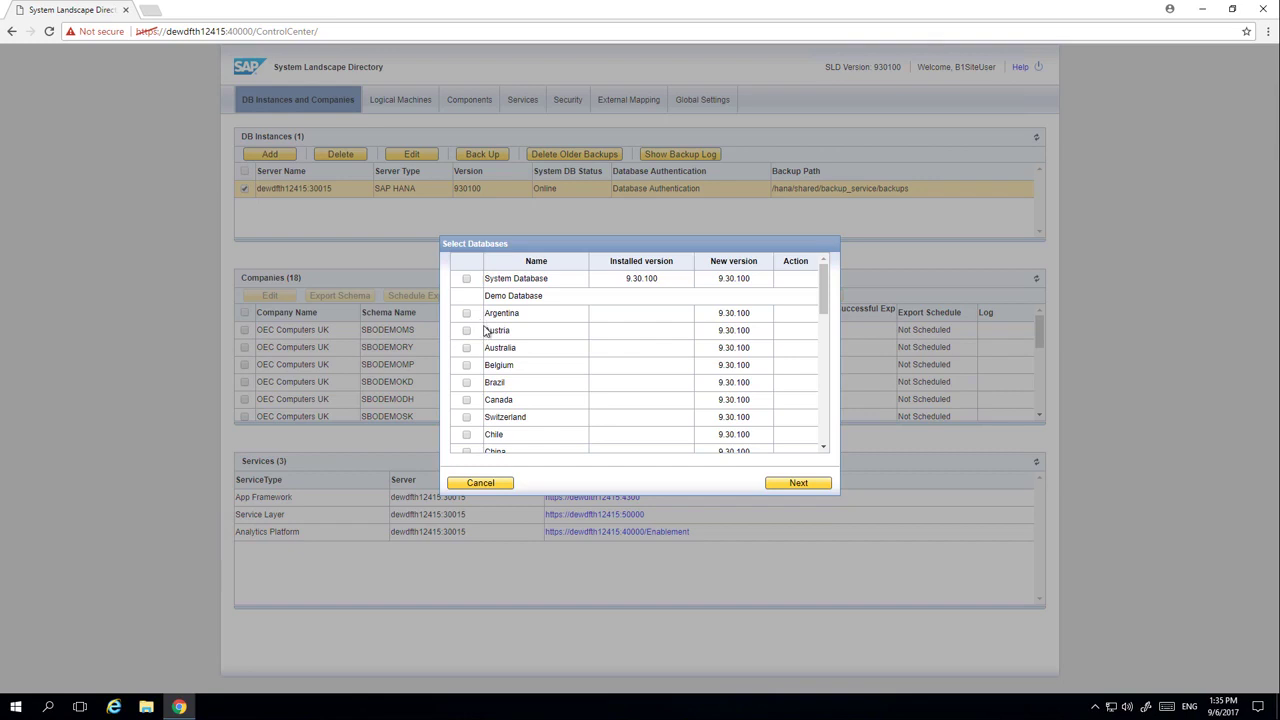
scroll(487, 331, "down", 5)
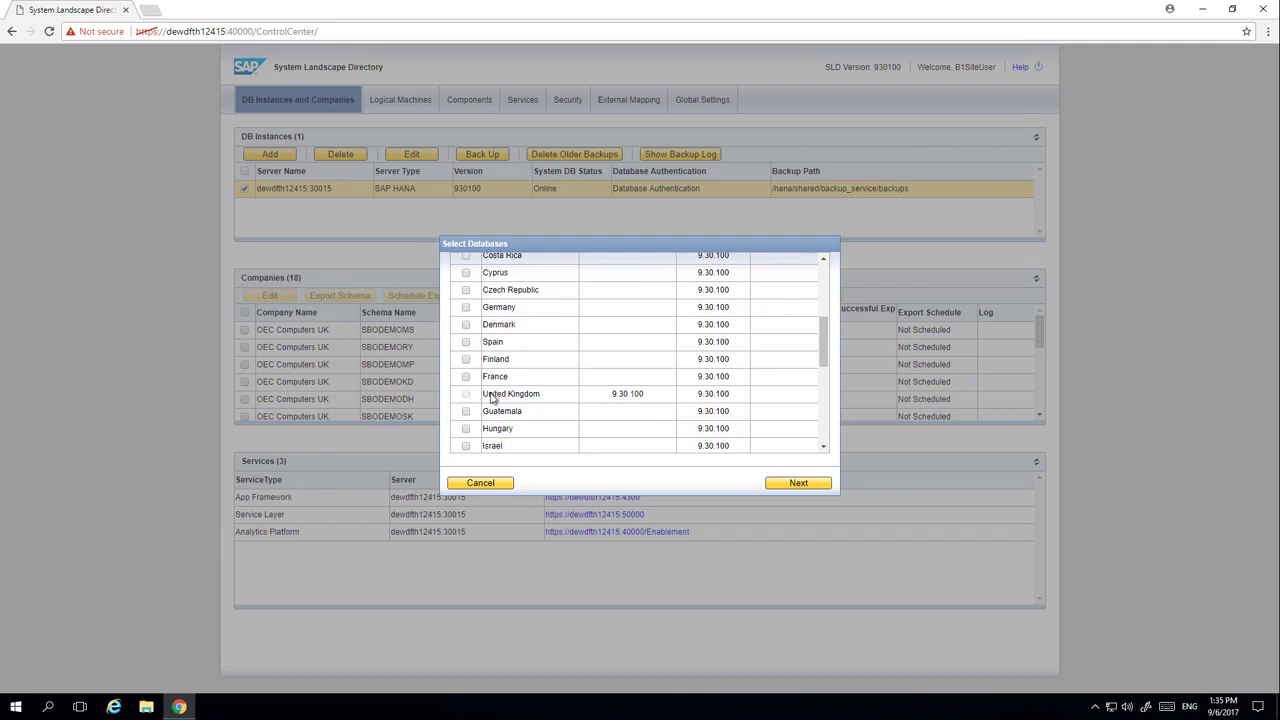
left_click(466, 377)
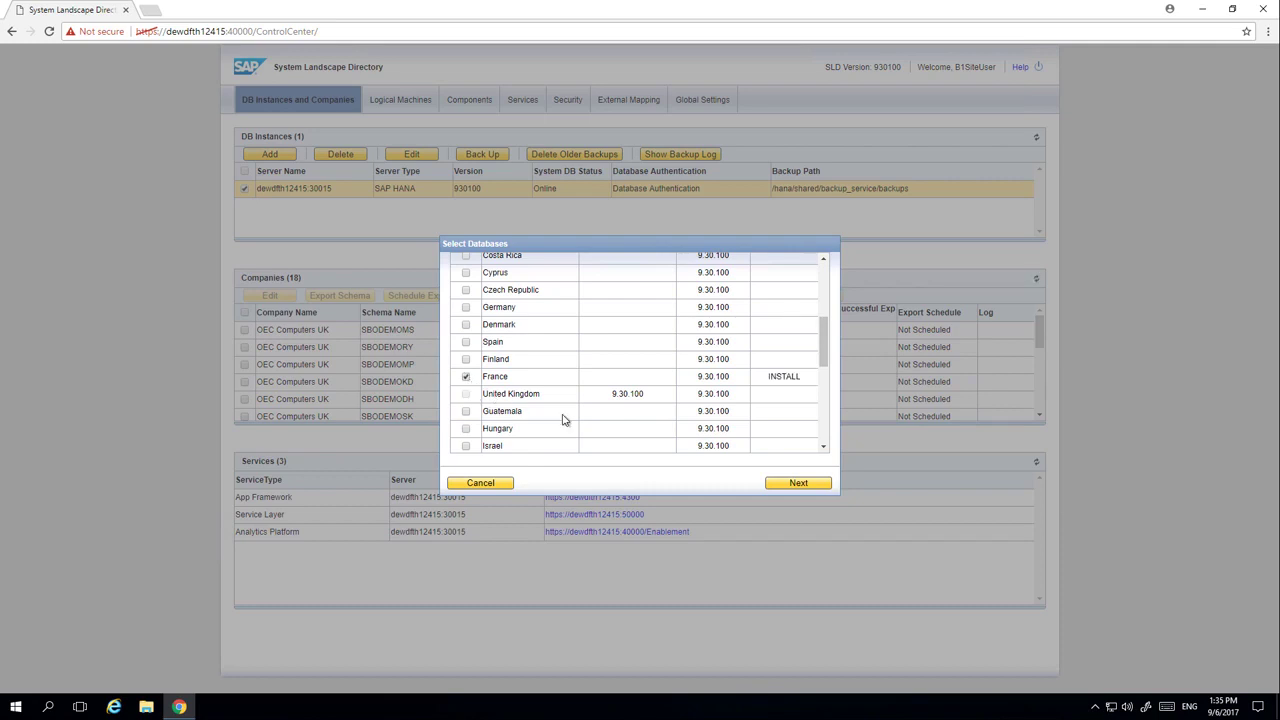
left_click(799, 484)
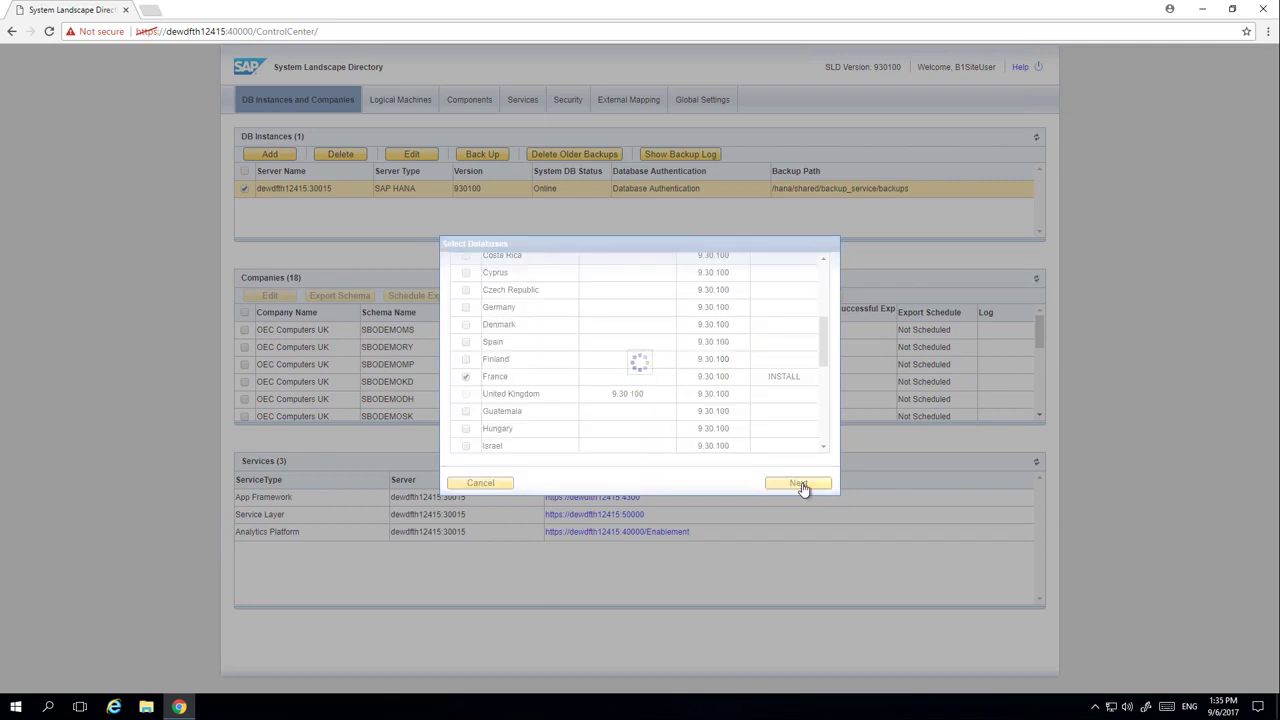
left_click(799, 484)
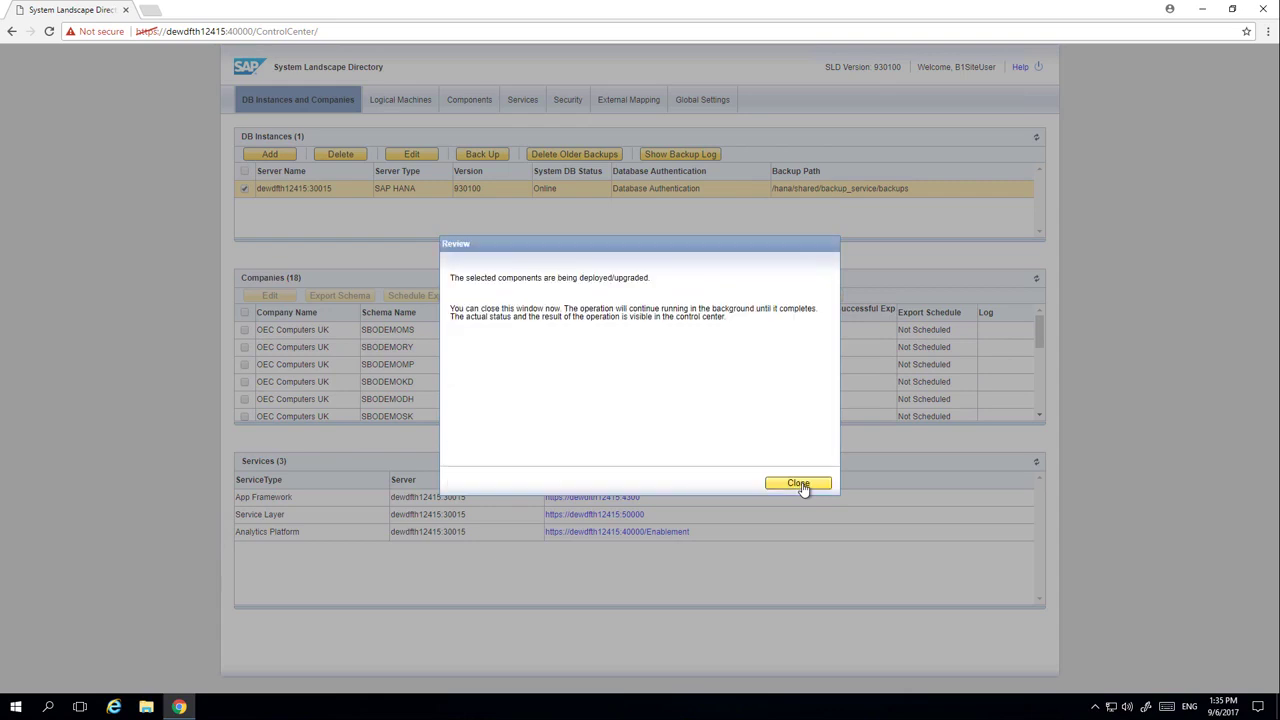
- Begin the company database upgrade with Perform Setup, advancing to schema selection
left_click(799, 484)
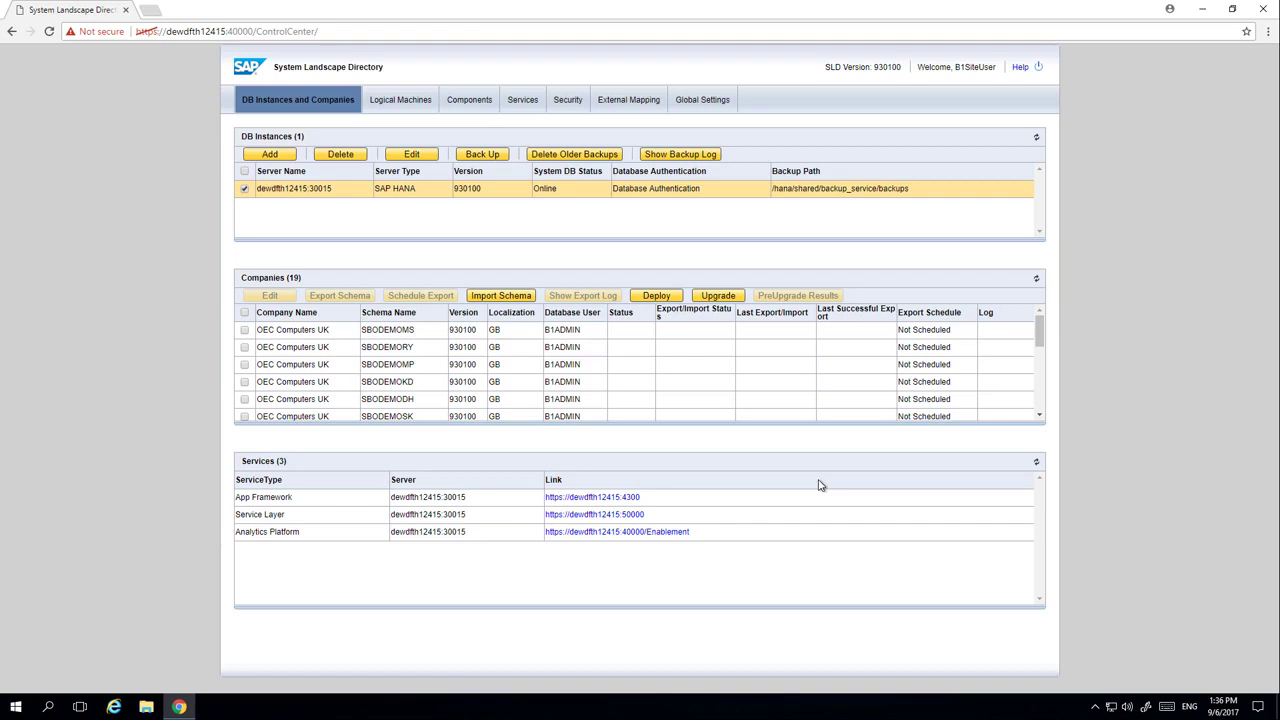
left_click(720, 297)
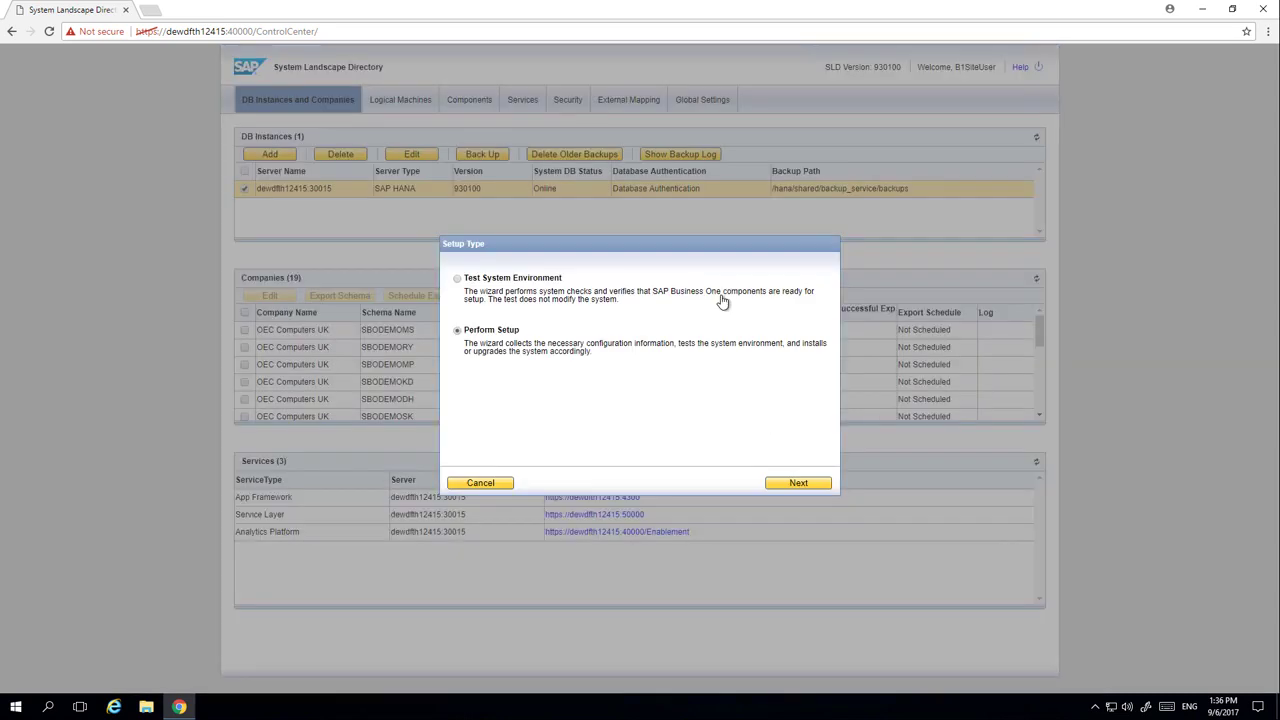
left_click(804, 484)
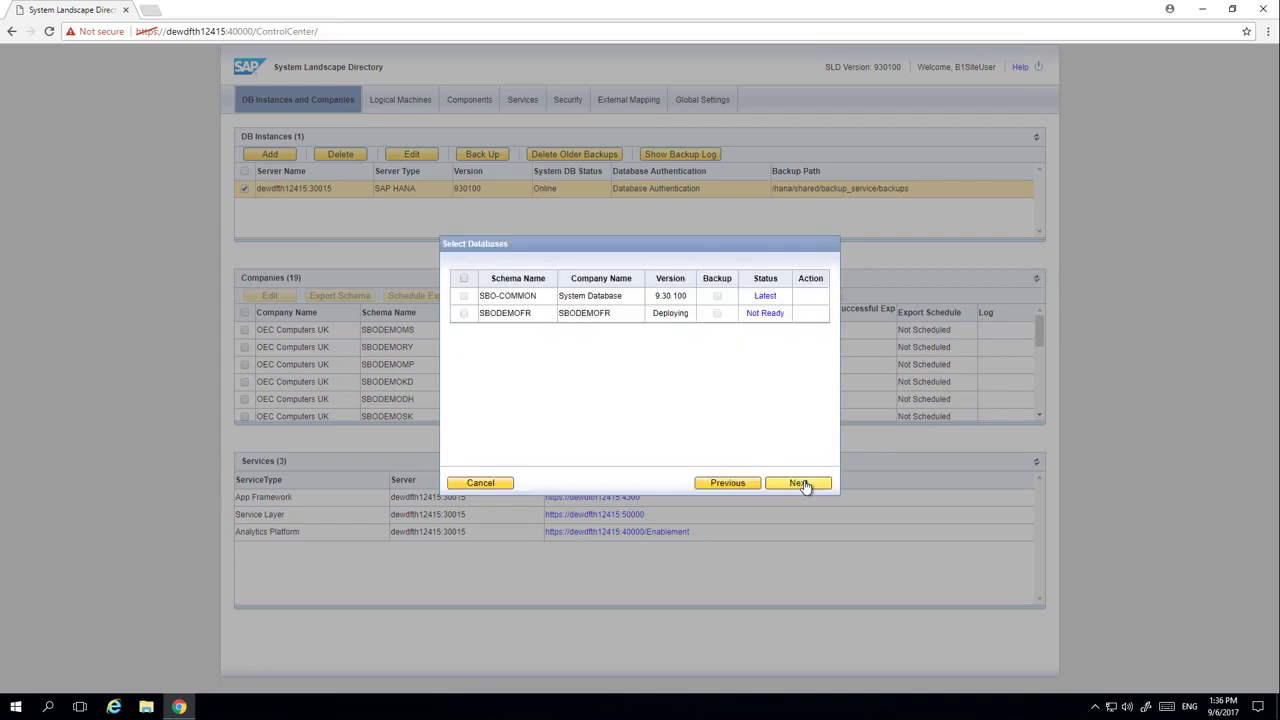